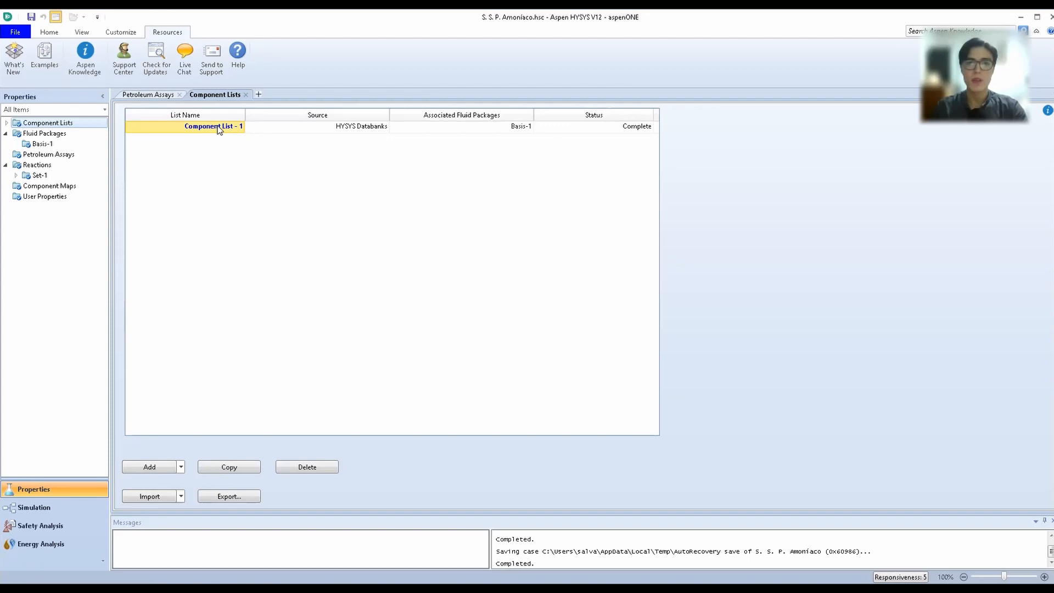
Open Component List - 1 and review its methane, nitrogen, hydrogen, ammonia and argon entries.
double_click(219, 128)
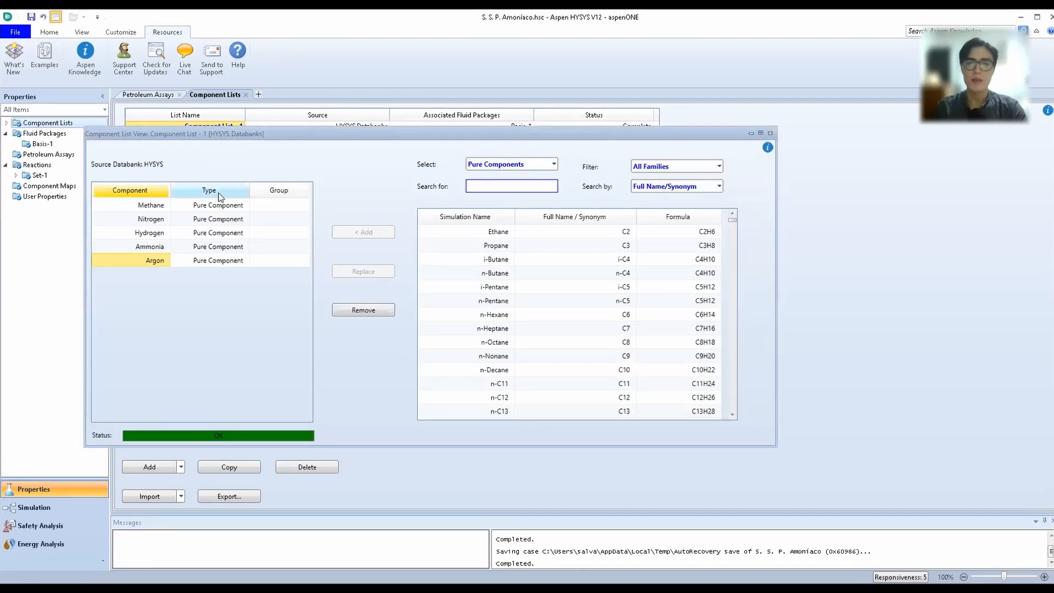
left_click(151, 208)
left_click(151, 220)
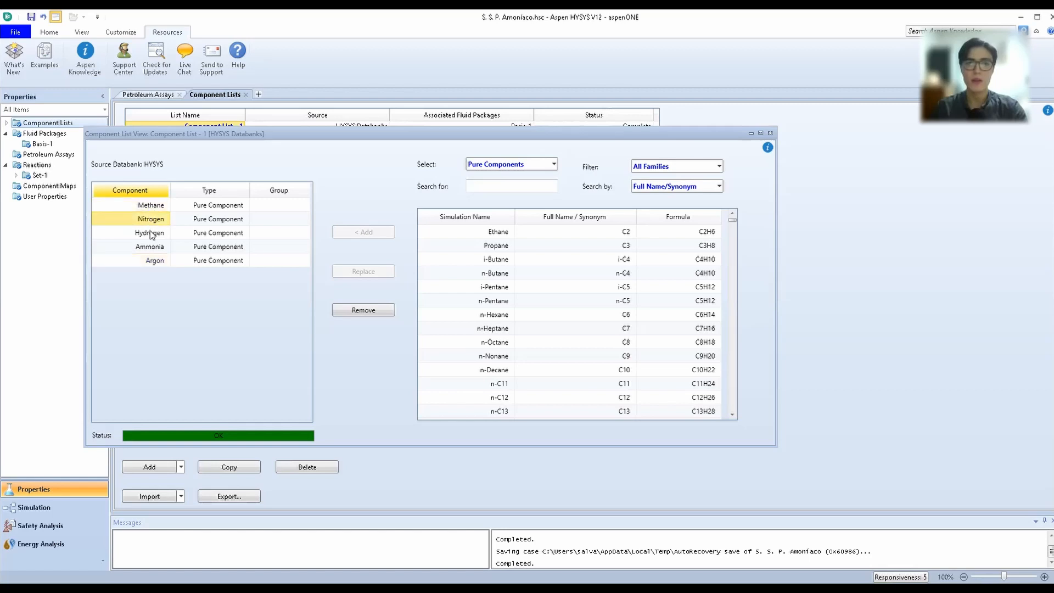
left_click(151, 233)
left_click(150, 247)
left_click(150, 259)
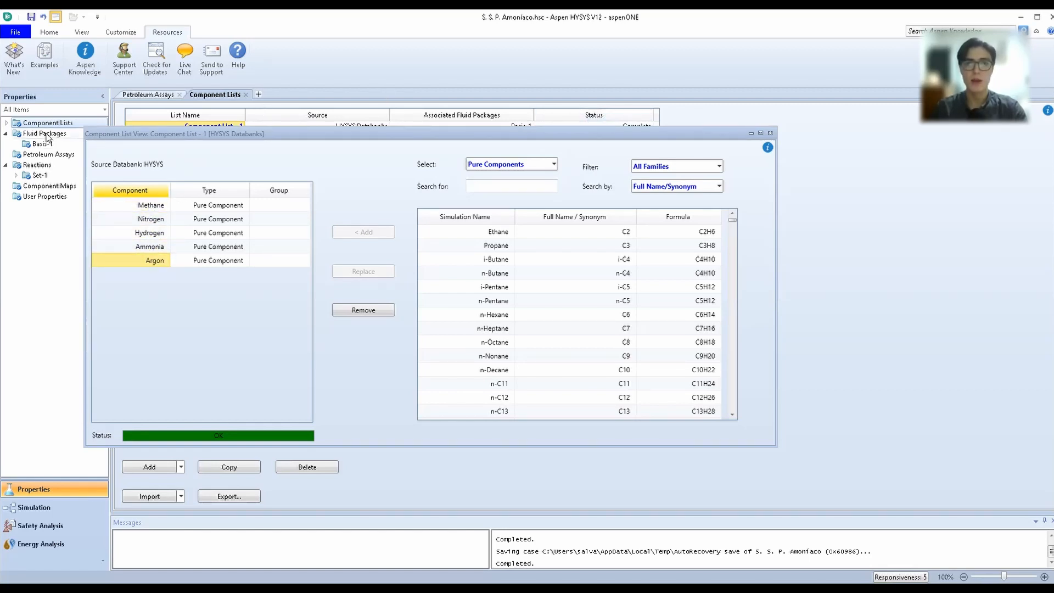
Examine the property package selection of fluid package Basis-1, and bring up the list of reaction sets.
double_click(46, 135)
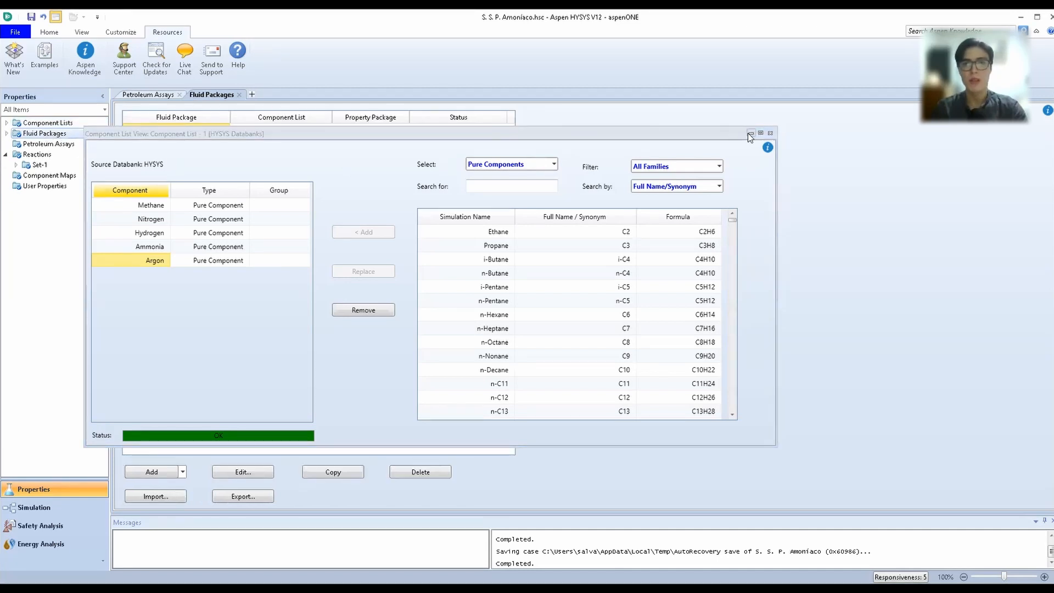
double_click(209, 130)
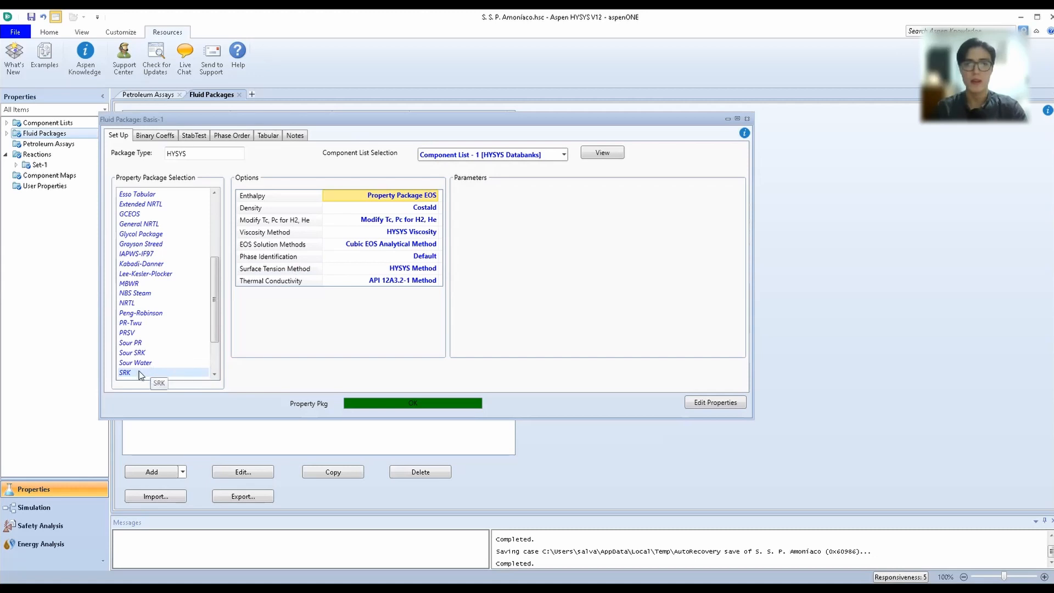
left_click(38, 155)
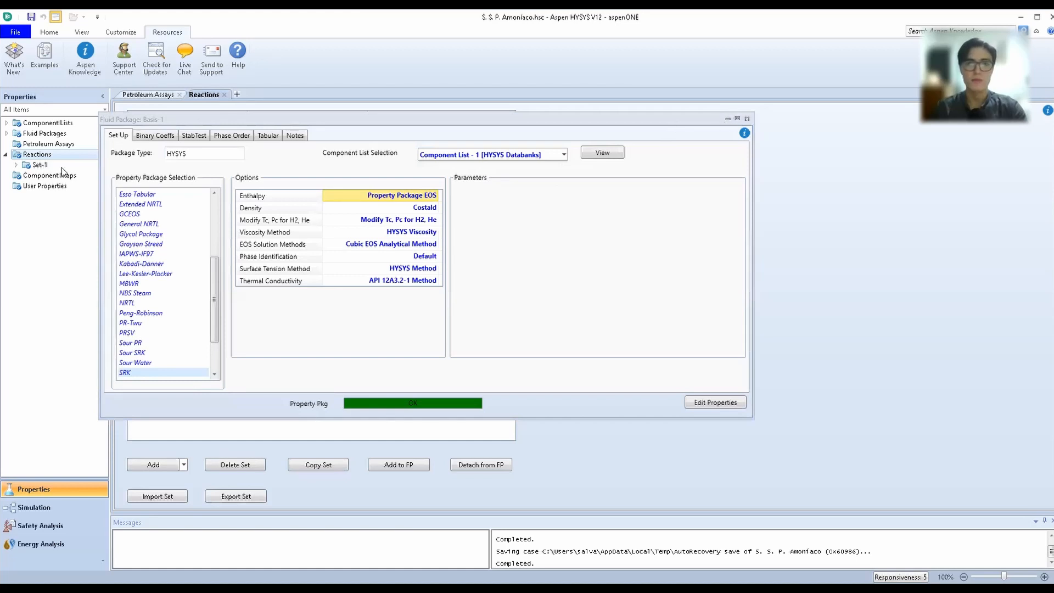
left_click(730, 119)
Open kinetic reaction Rxn-1 in the reaction set and examine its components and stoichiometric coefficients.
double_click(160, 128)
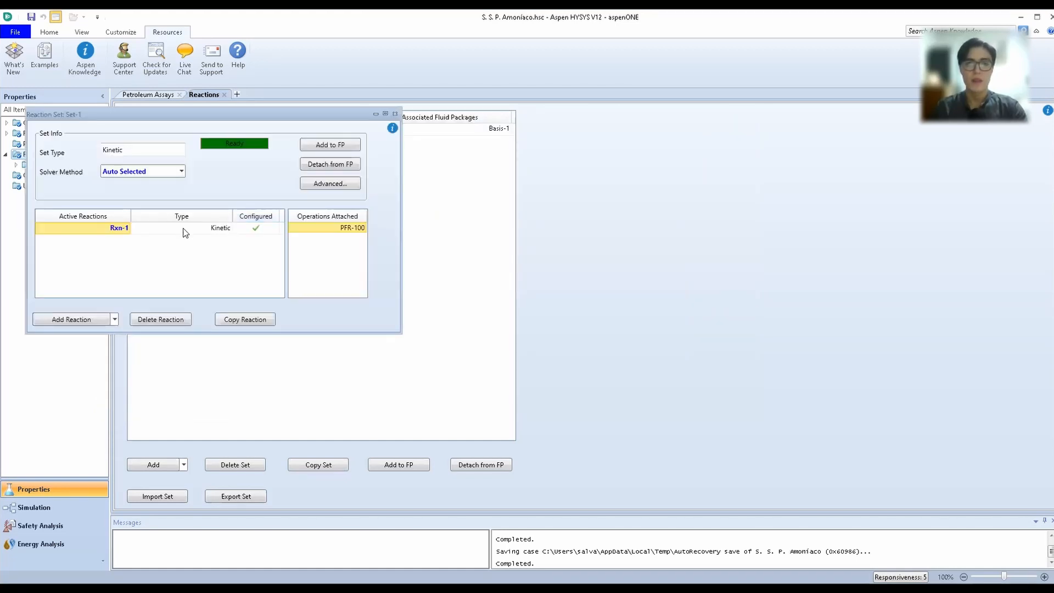
double_click(126, 228)
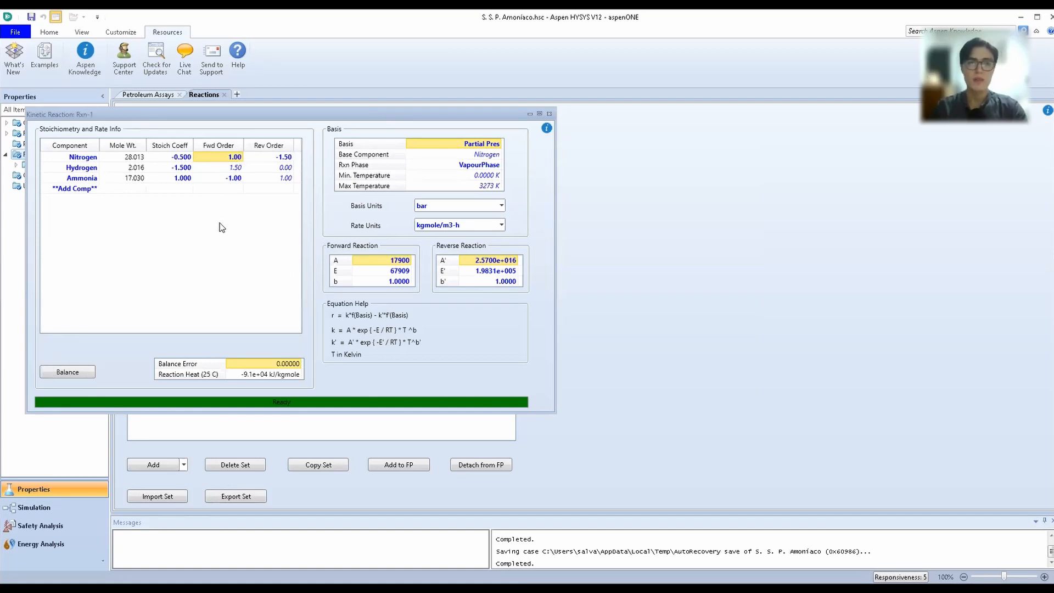
left_click(88, 159)
left_click(91, 167)
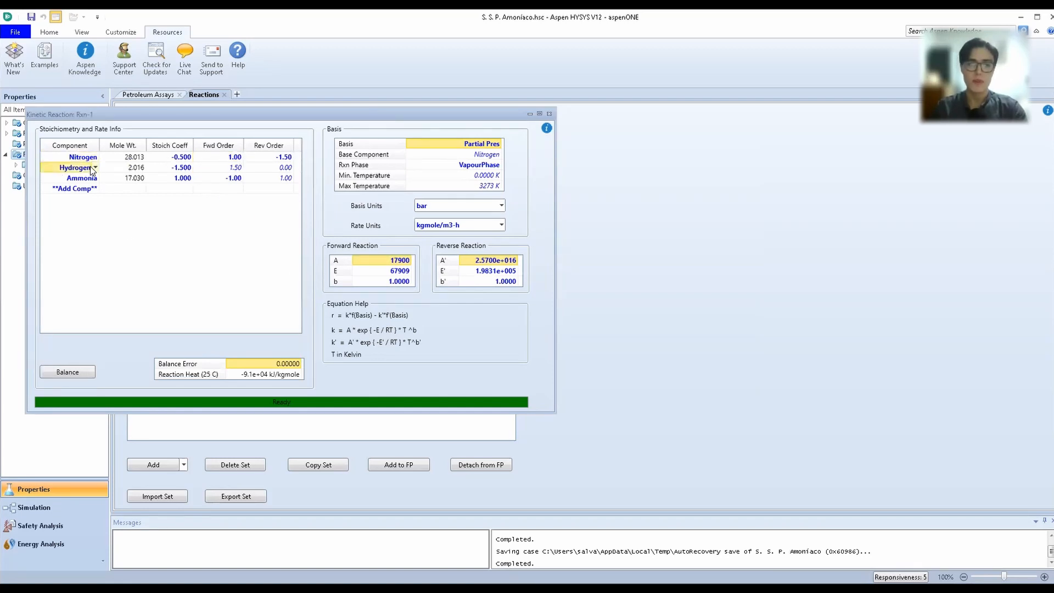
left_click(187, 158)
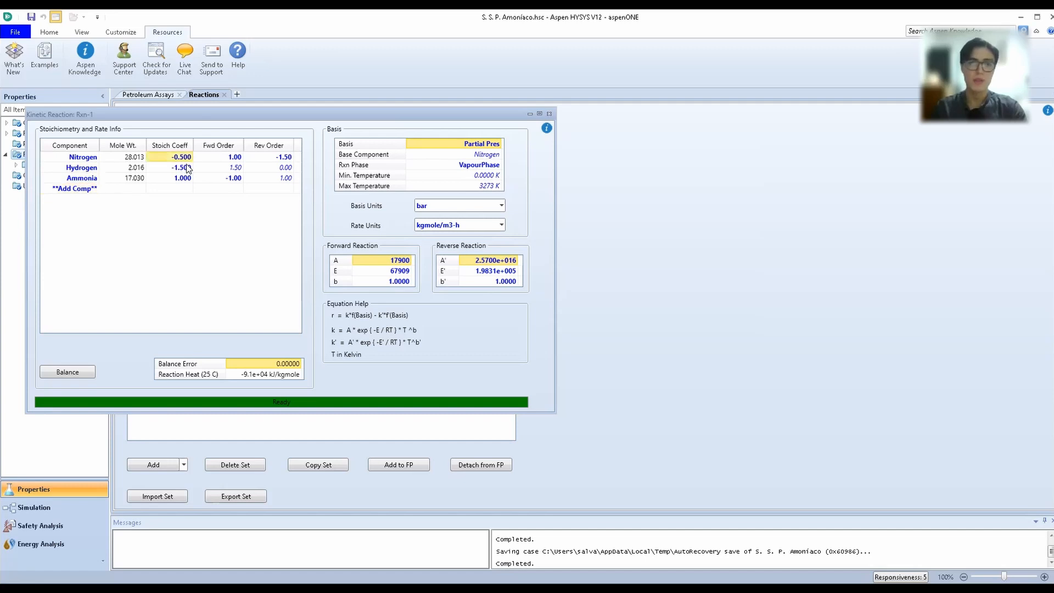
left_click(187, 168)
left_click(187, 178)
Examine the reverse orders and basis units of kinetic reaction Rxn-1, and put its window away.
left_click(284, 159)
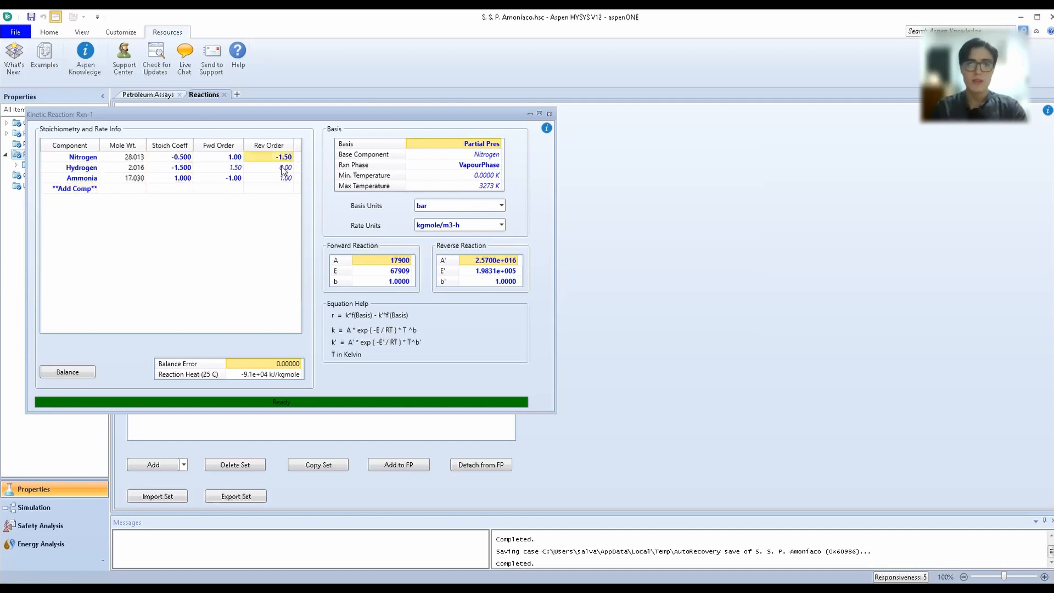
left_click(284, 168)
left_click(285, 179)
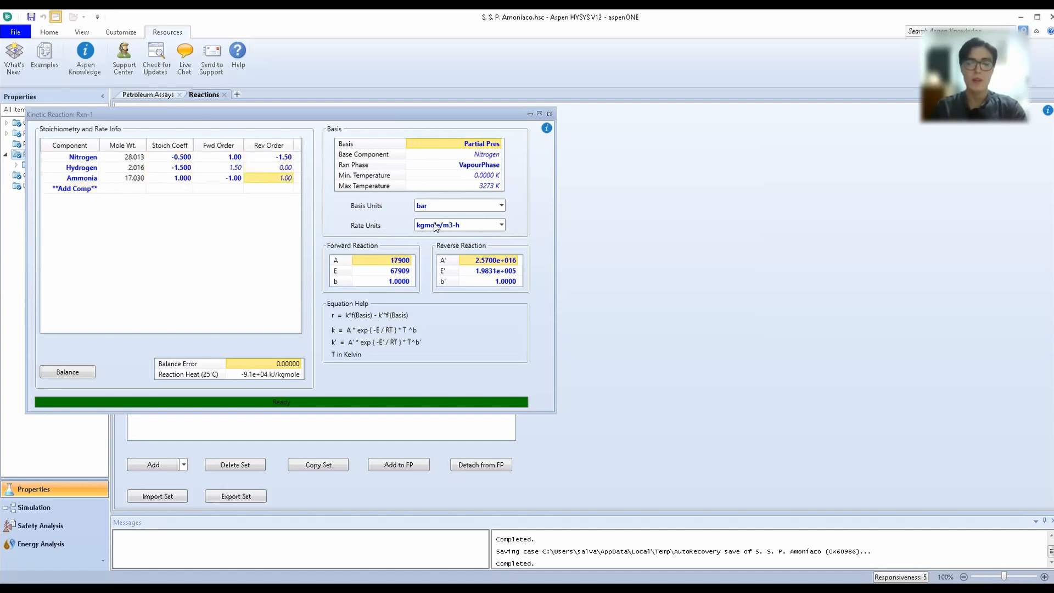
left_click(445, 207)
left_click(423, 220)
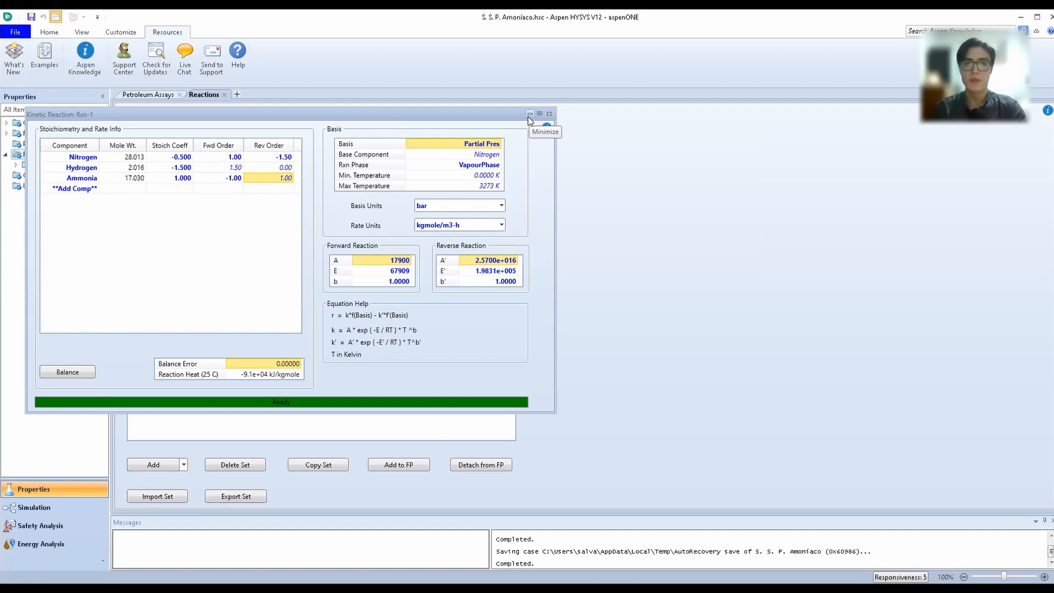
left_click(530, 114)
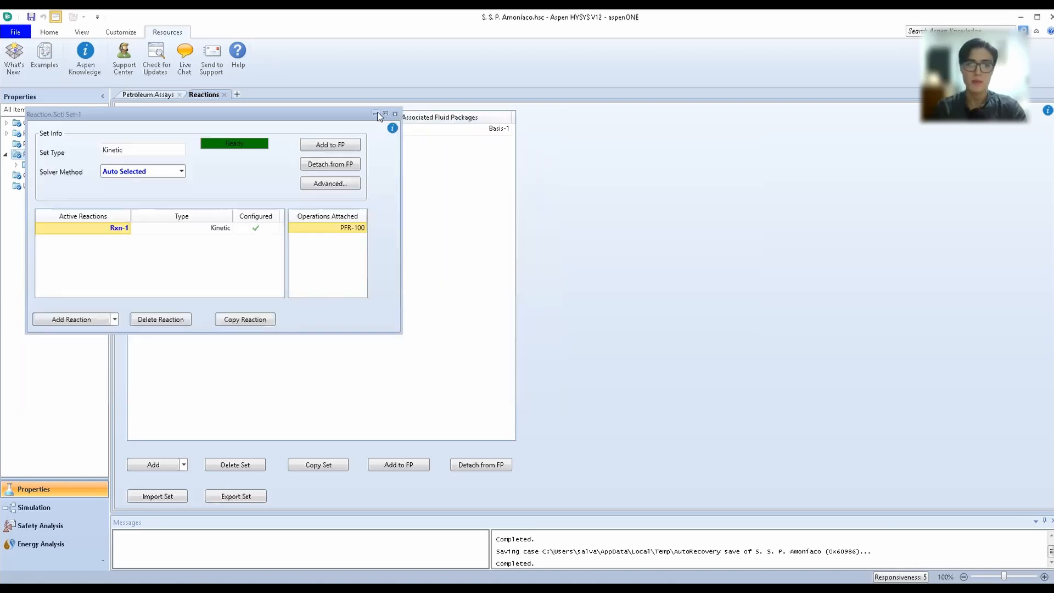
Switch to the simulation flowsheet and examine the conditions of the Inertes feed stream.
left_click(26, 510)
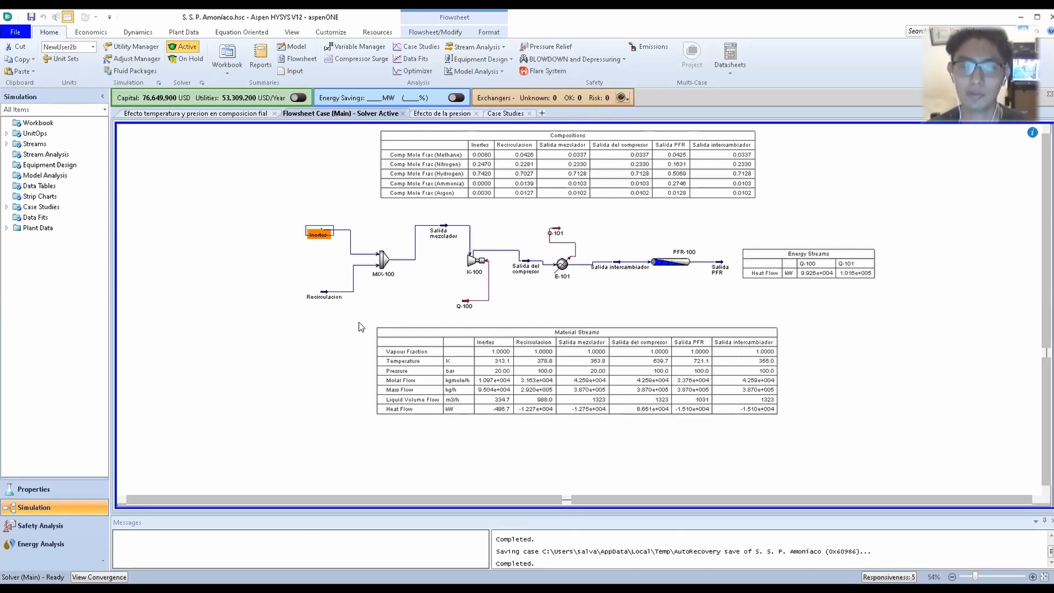
double_click(330, 239)
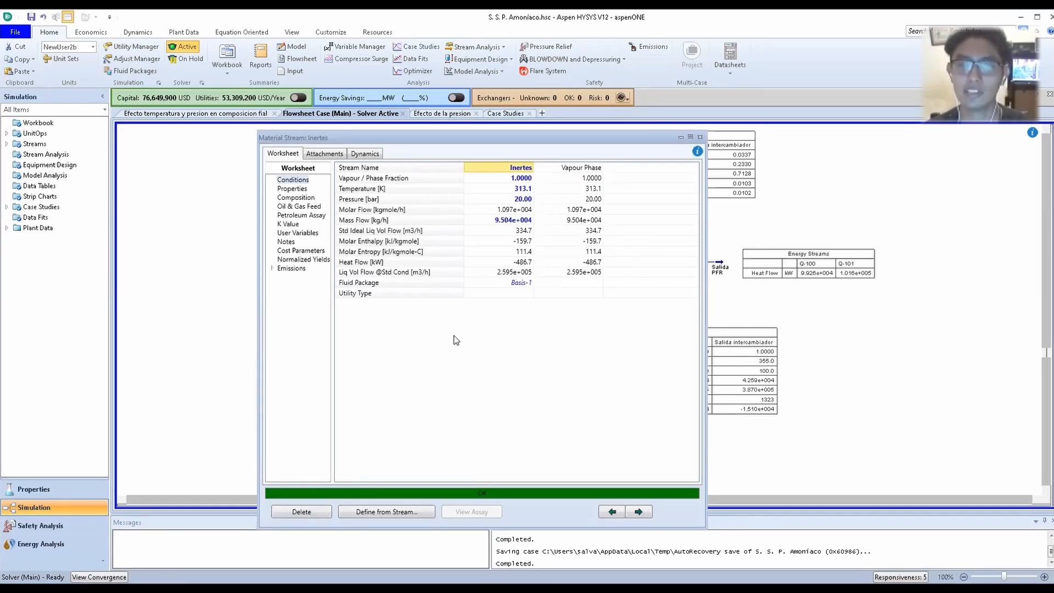
left_click(520, 179)
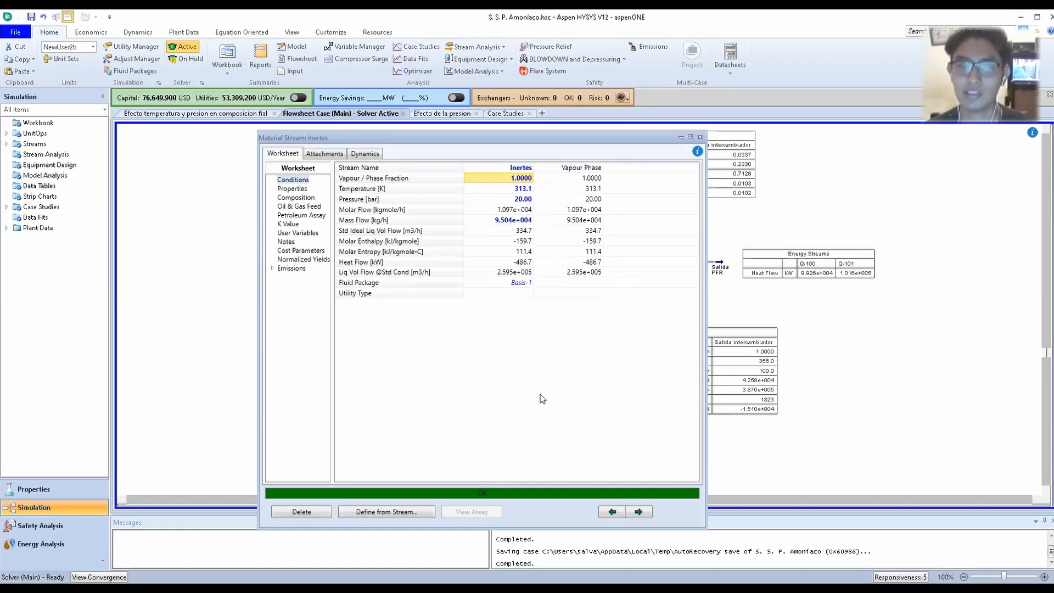
Examine the component mass flows in the composition of the Inertes stream.
left_click(291, 197)
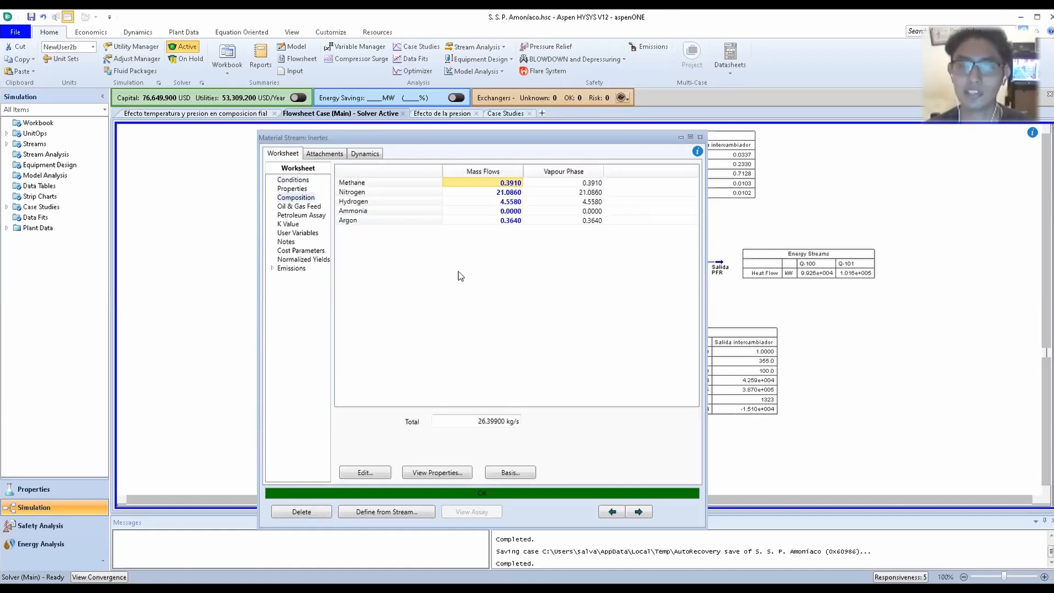
left_click(413, 183)
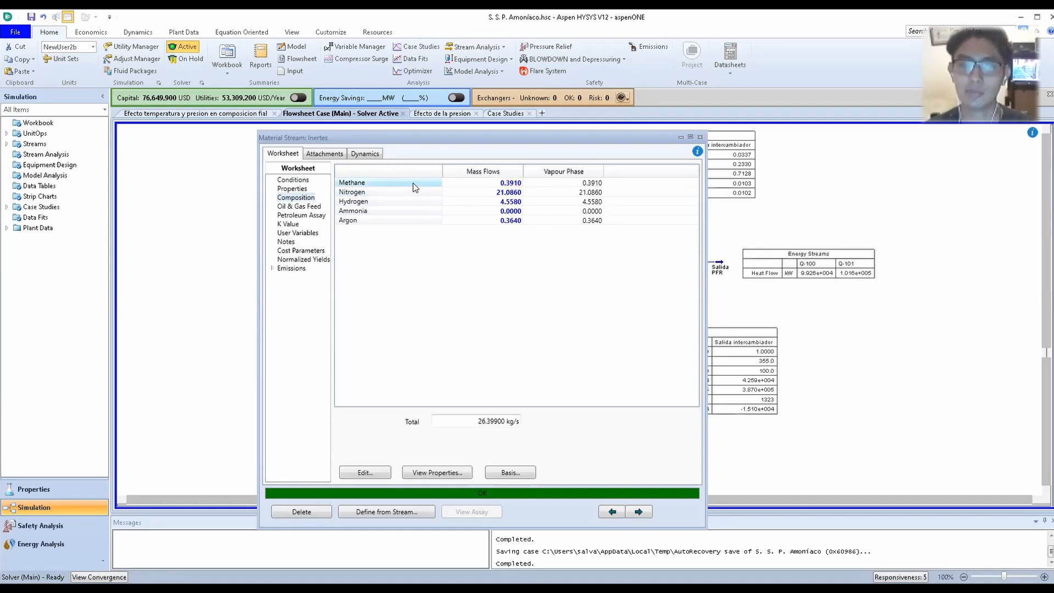
left_click(409, 193)
left_click(407, 202)
left_click(407, 210)
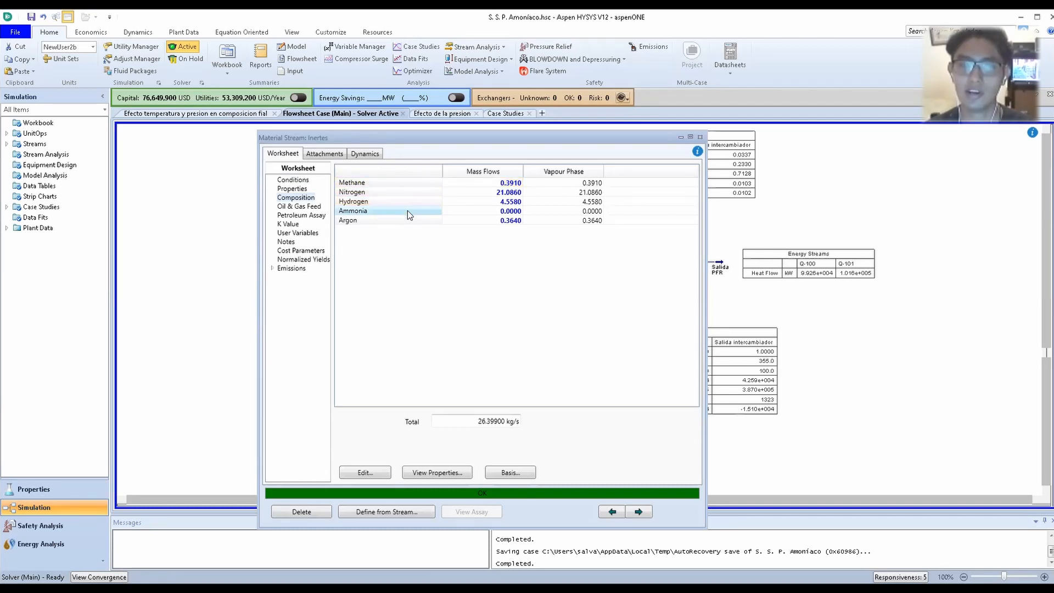
left_click(404, 220)
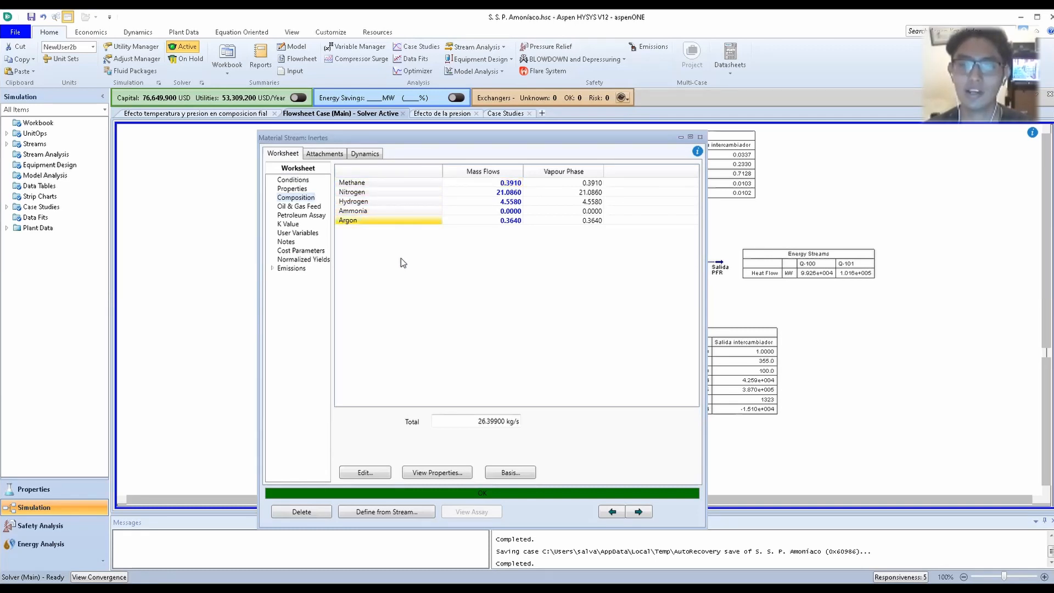
mouse_move(513, 183)
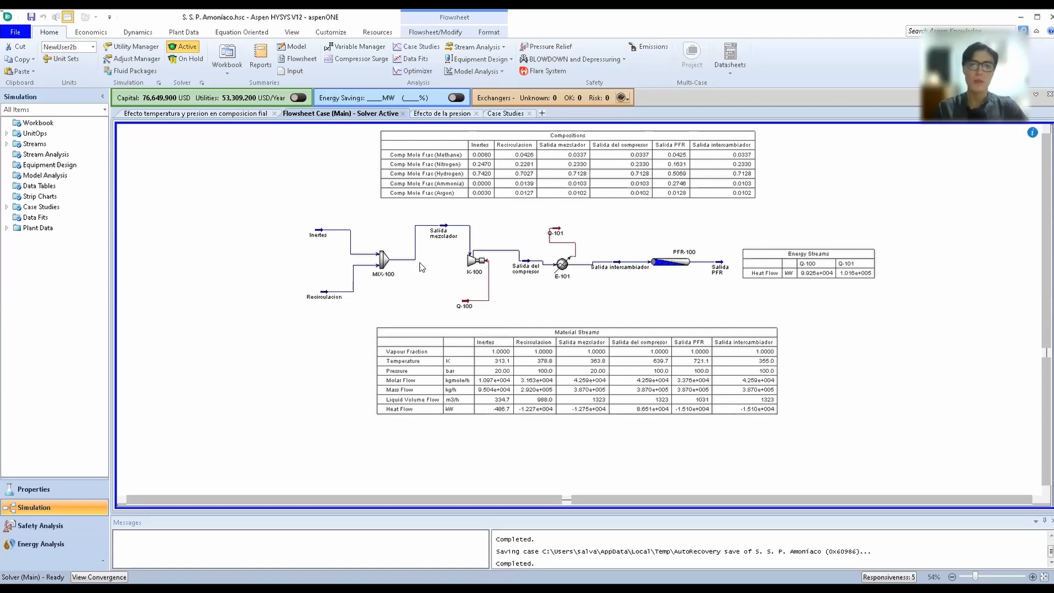
Examine the vapour fraction, temperature, pressure and composition of the Recirculacion stream.
double_click(345, 295)
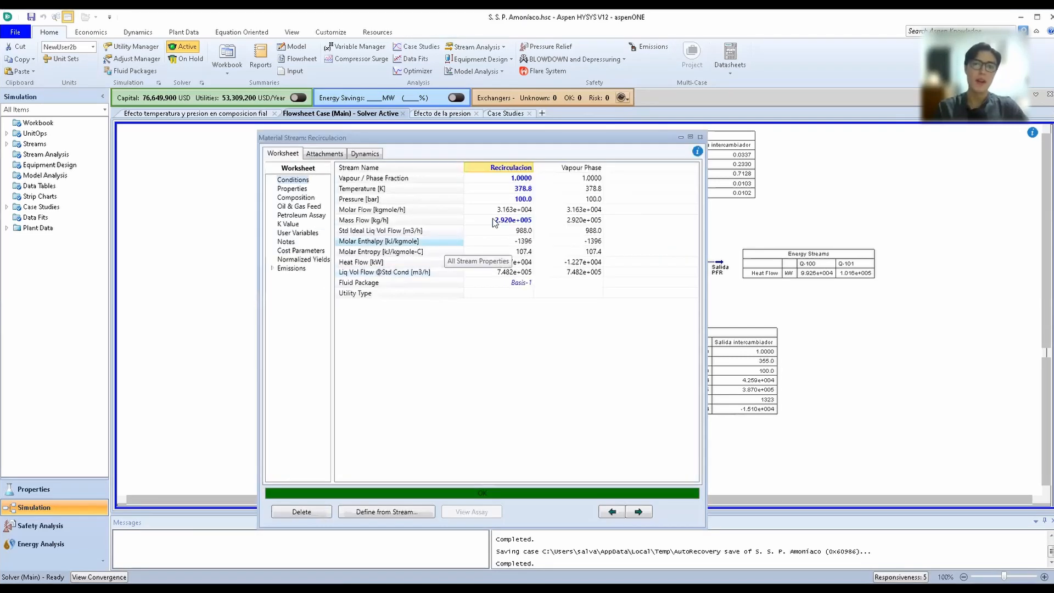
left_click(526, 178)
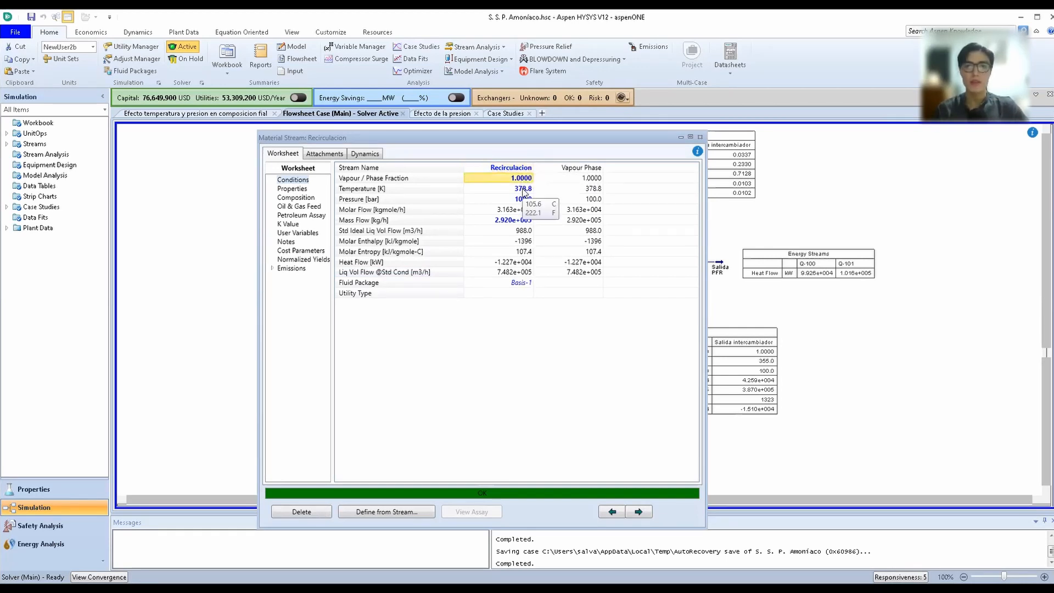
left_click(523, 189)
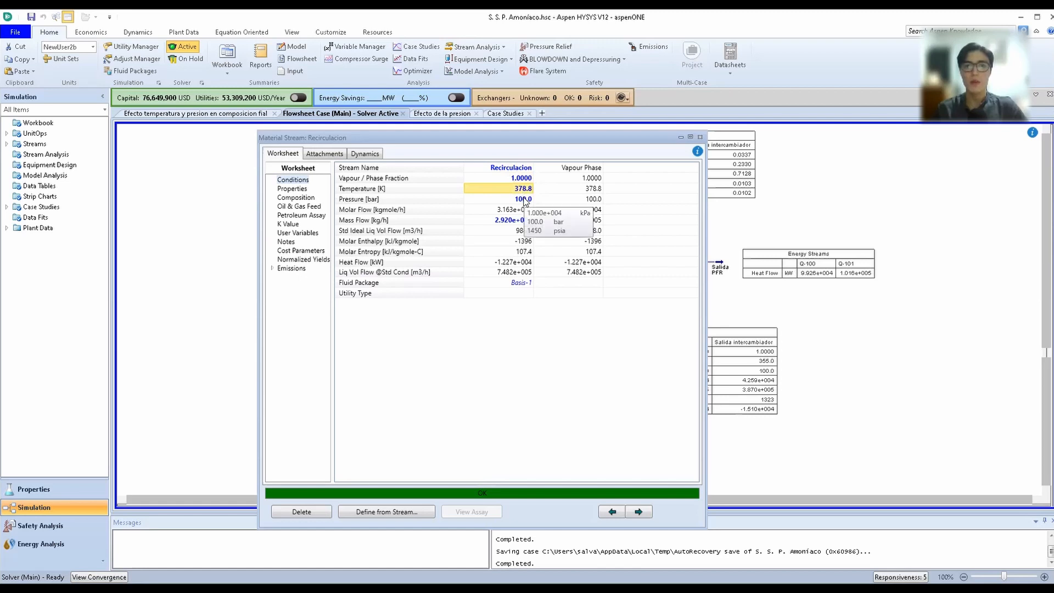
left_click(526, 200)
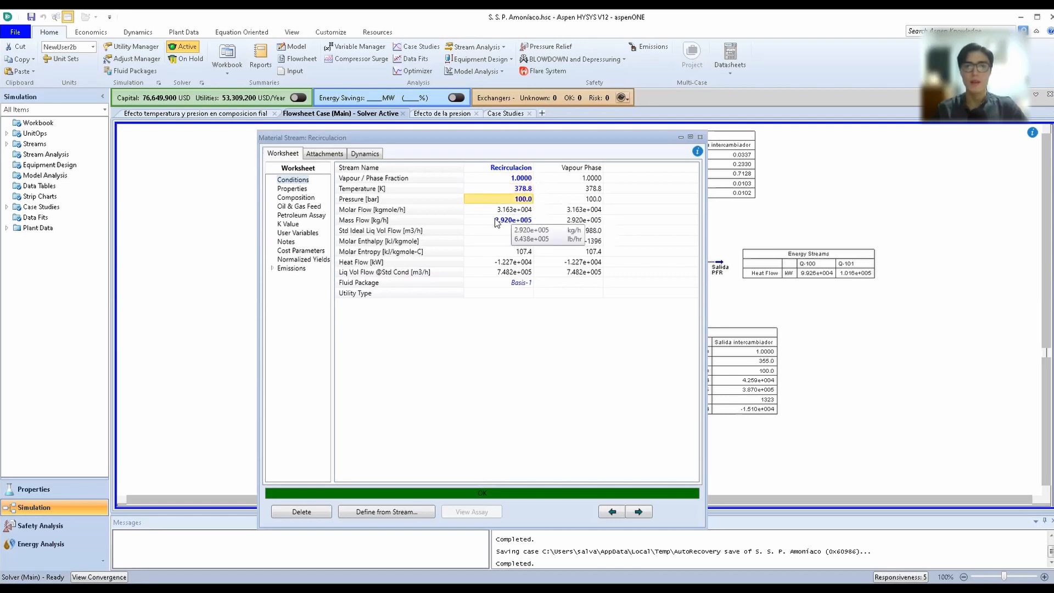
left_click(297, 198)
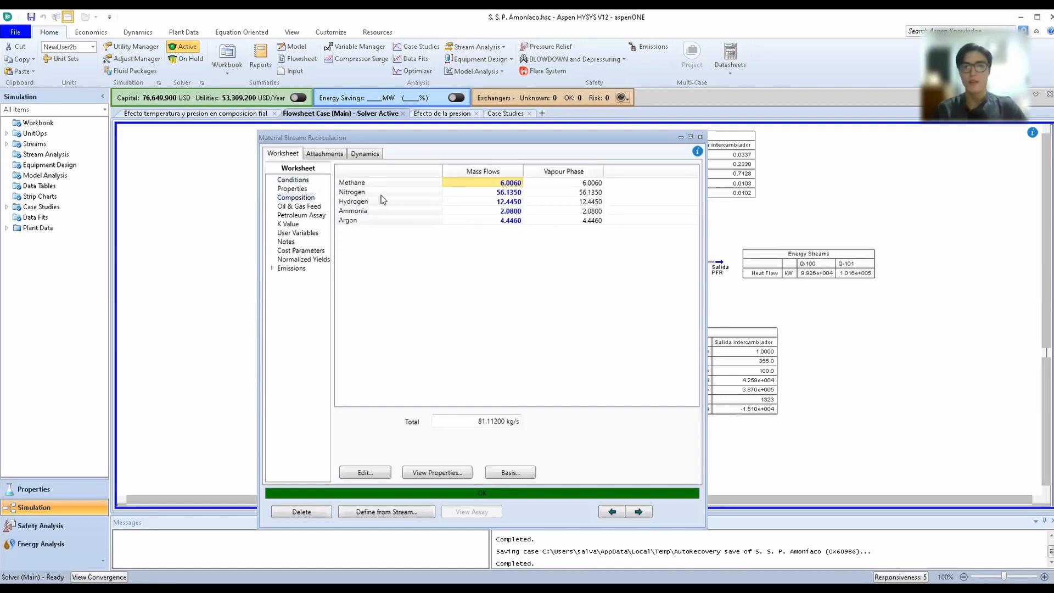
left_click(428, 186)
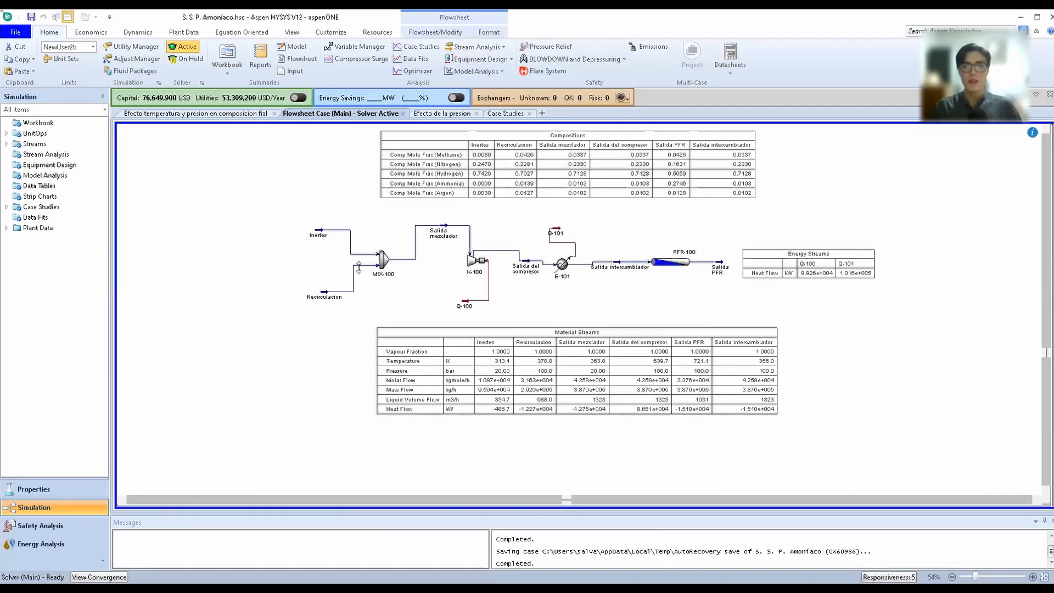
Look over mixer MIX-100, and check the inlet and outlet pressures in the worksheet of compressor K-100.
left_click(379, 275)
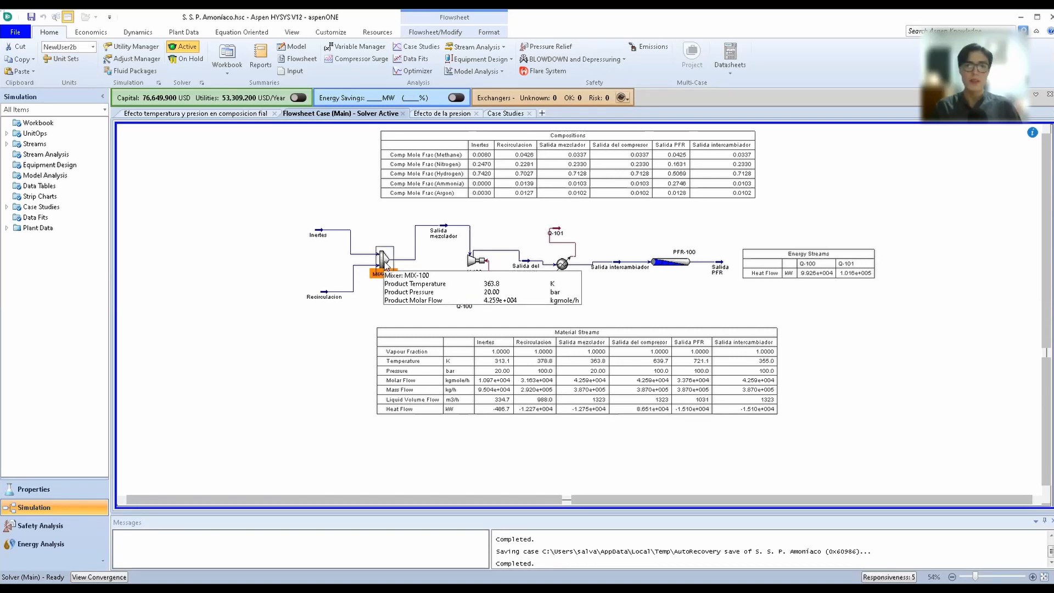
left_click(474, 264)
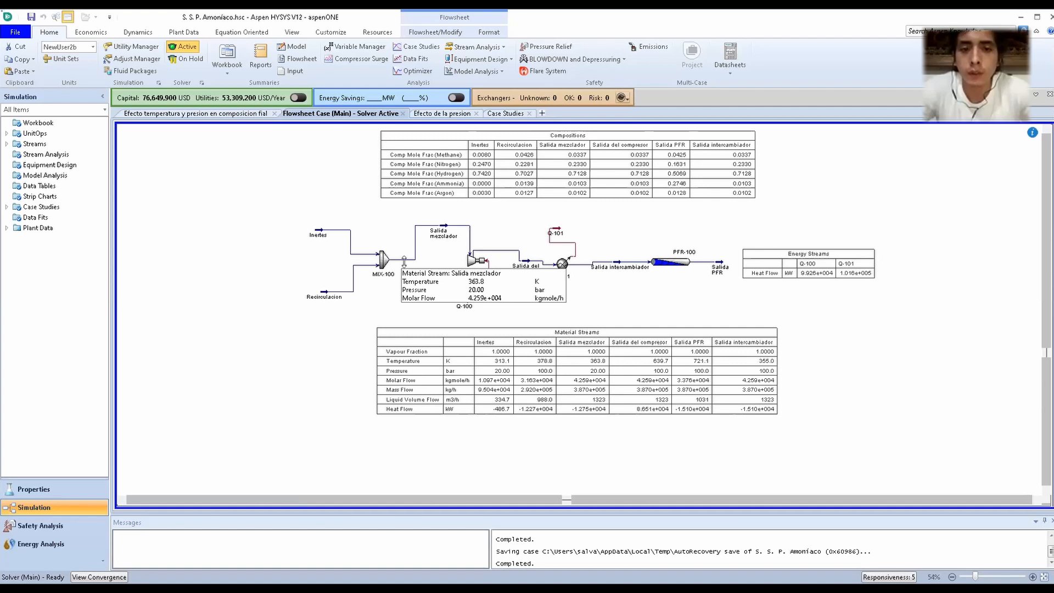
left_click(474, 264)
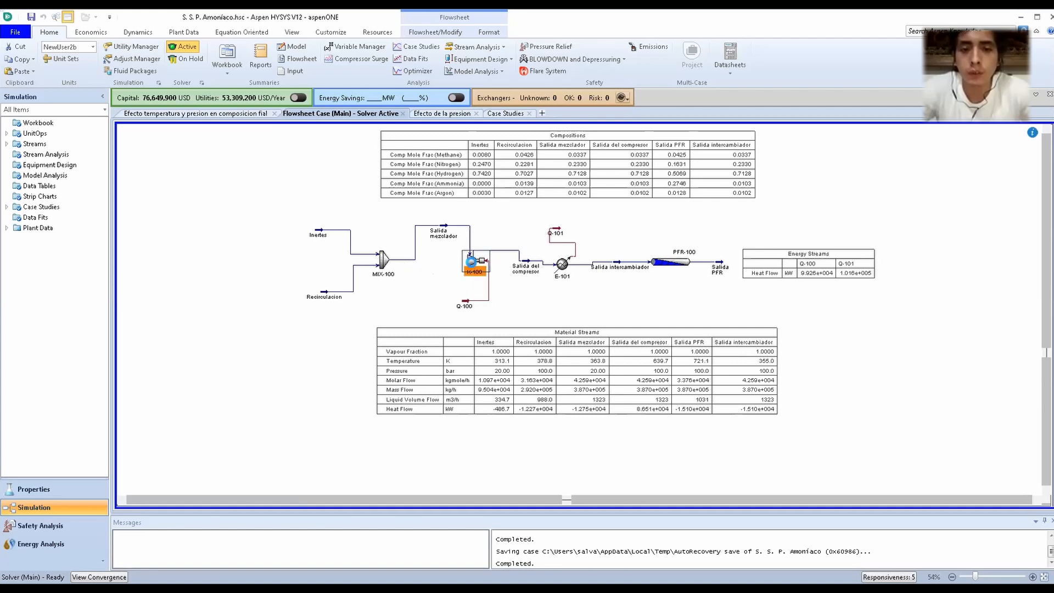
double_click(473, 264)
left_click(456, 205)
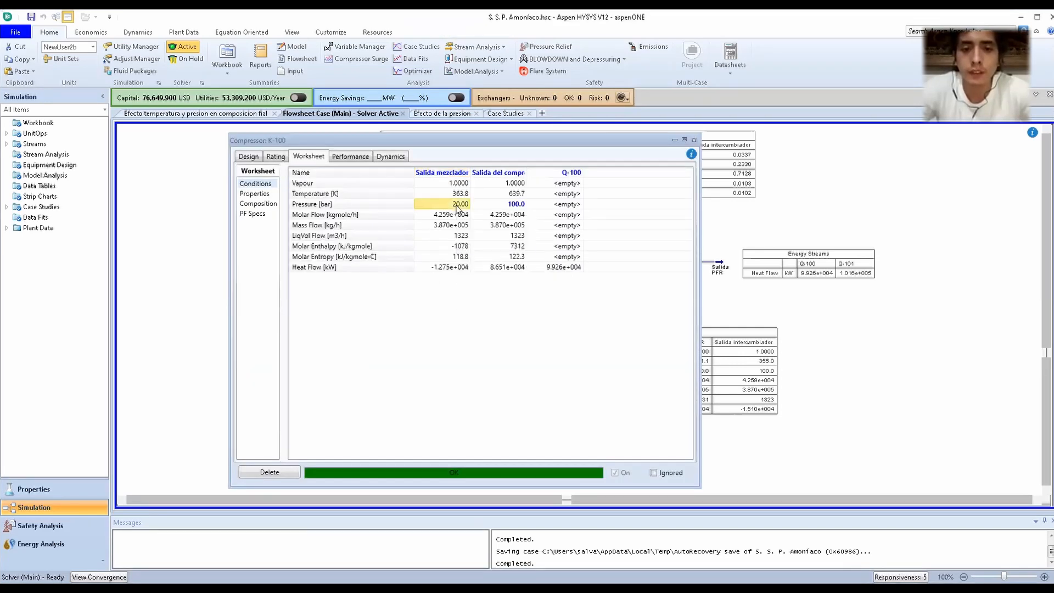
left_click(500, 206)
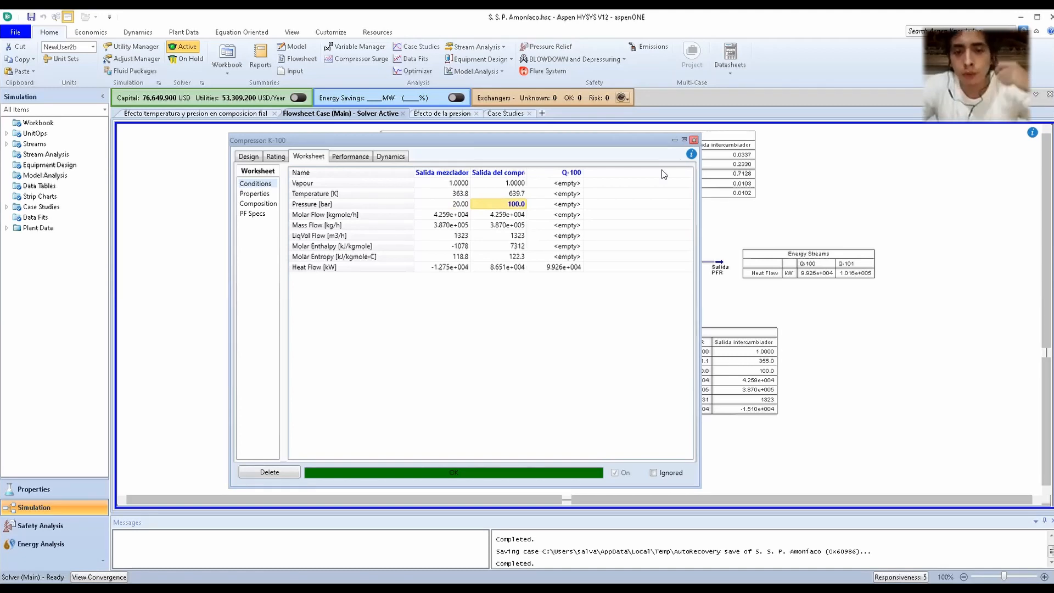
left_click(693, 140)
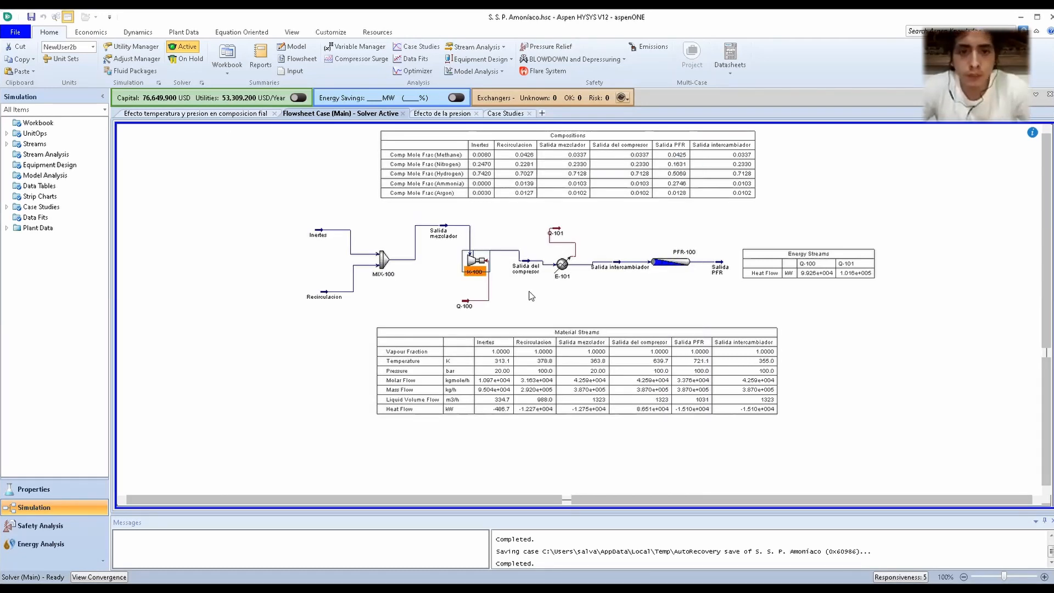
mouse_move(530, 278)
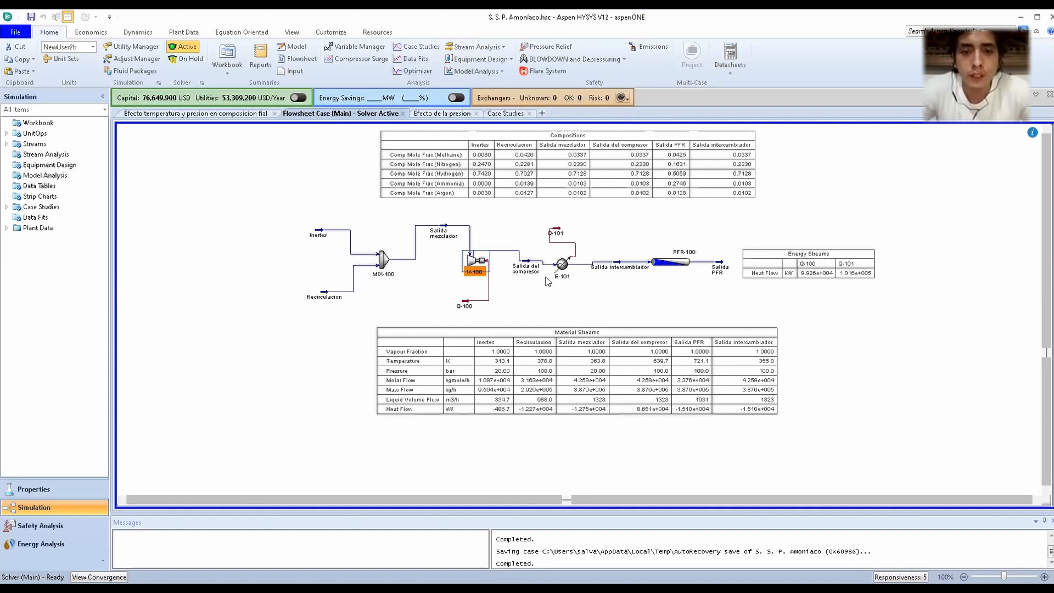
Check the inlet and outlet temperatures and pressures in the worksheet of cooler E-101.
left_click(567, 270)
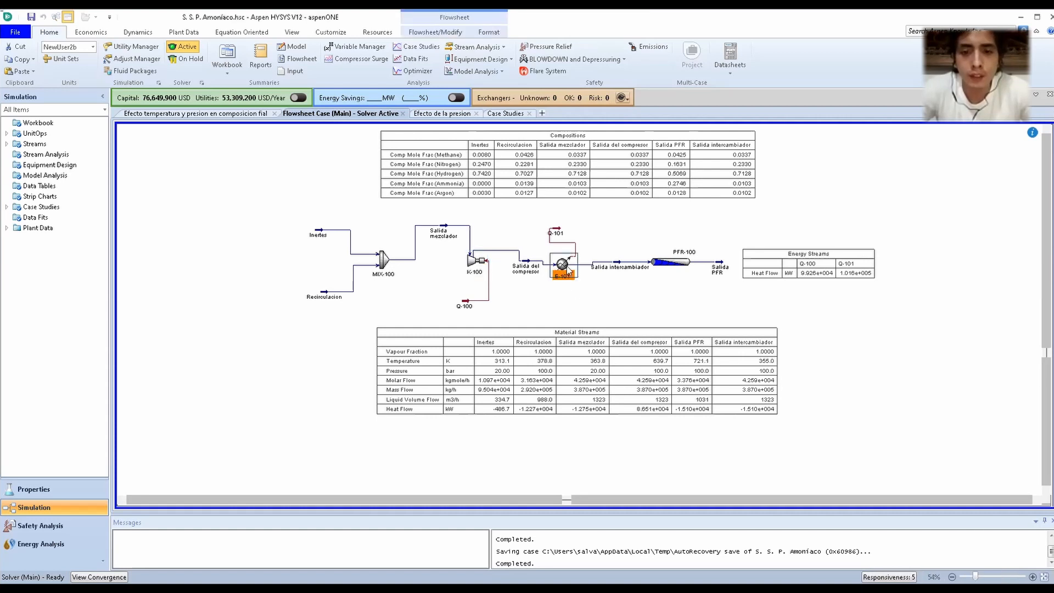
double_click(569, 271)
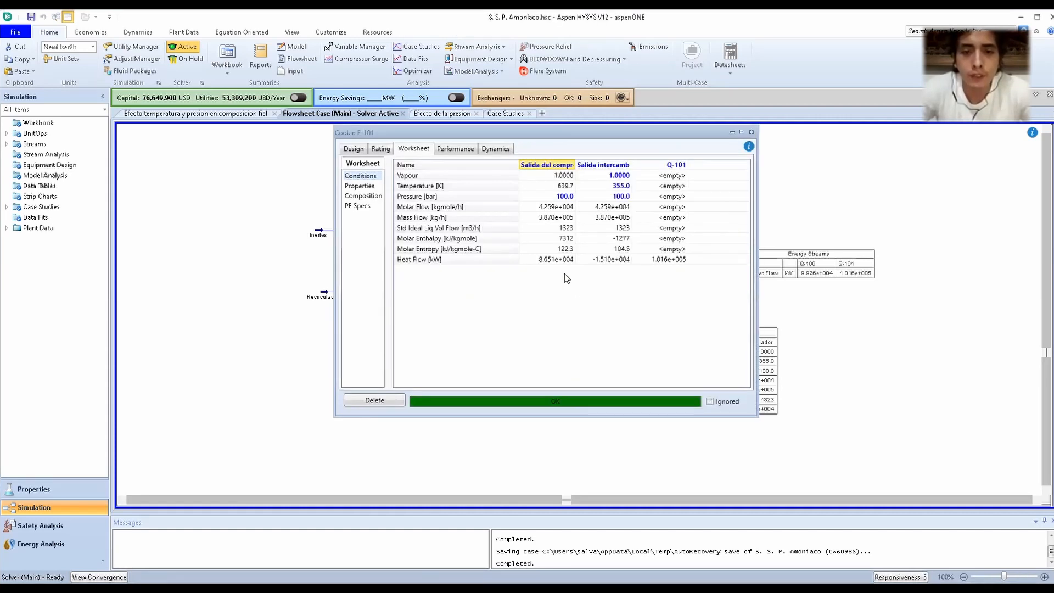
mouse_move(595, 266)
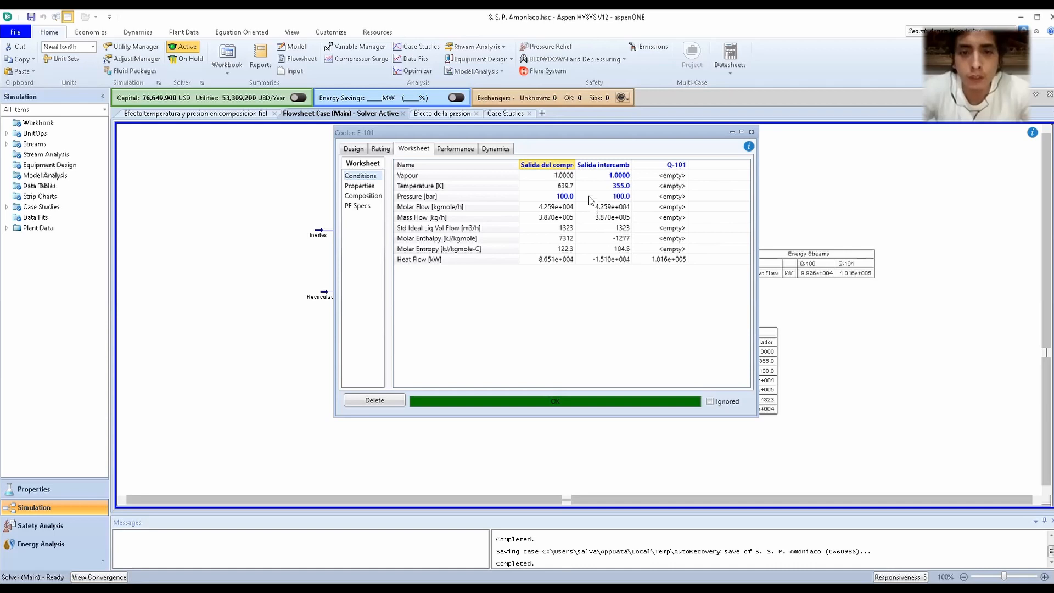
left_click(605, 191)
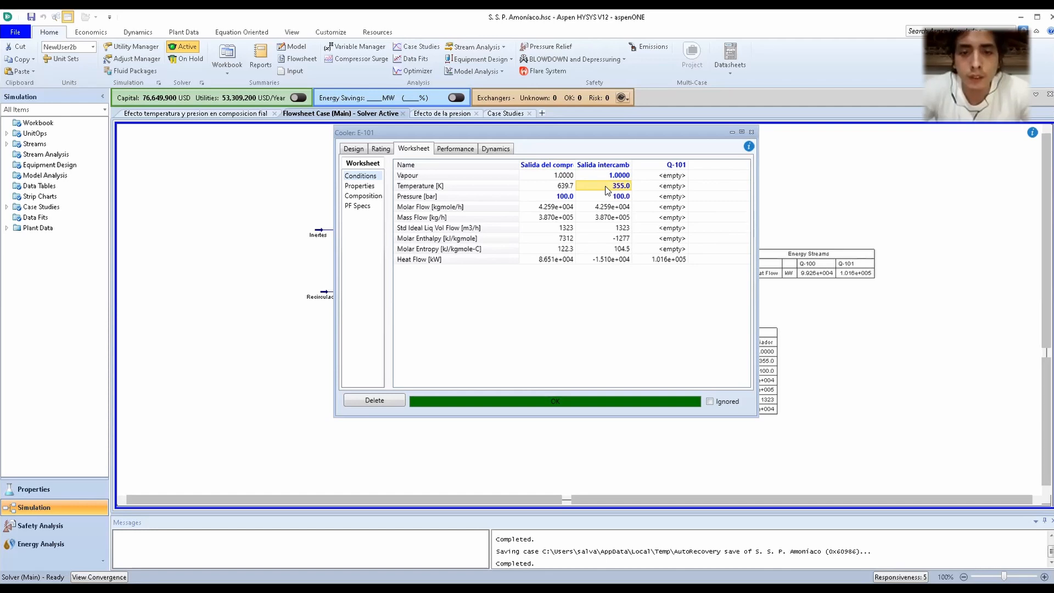
left_click(752, 132)
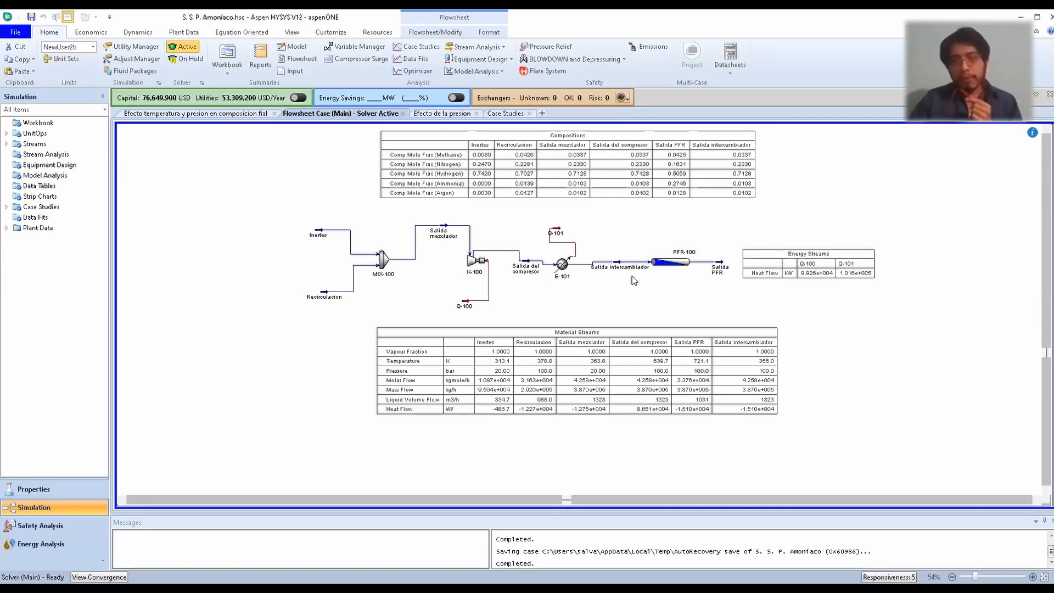
Examine the connections, pressure drop and duty parameters, reaction set and tube dimensions of plug flow reactor PFR-100.
left_click(667, 264)
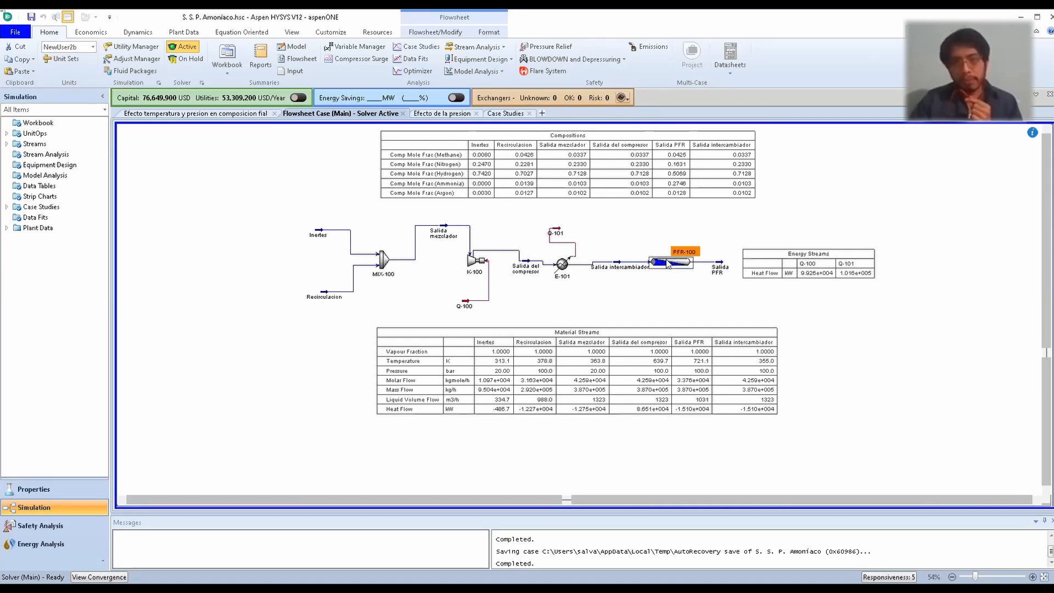
double_click(667, 264)
left_click(366, 118)
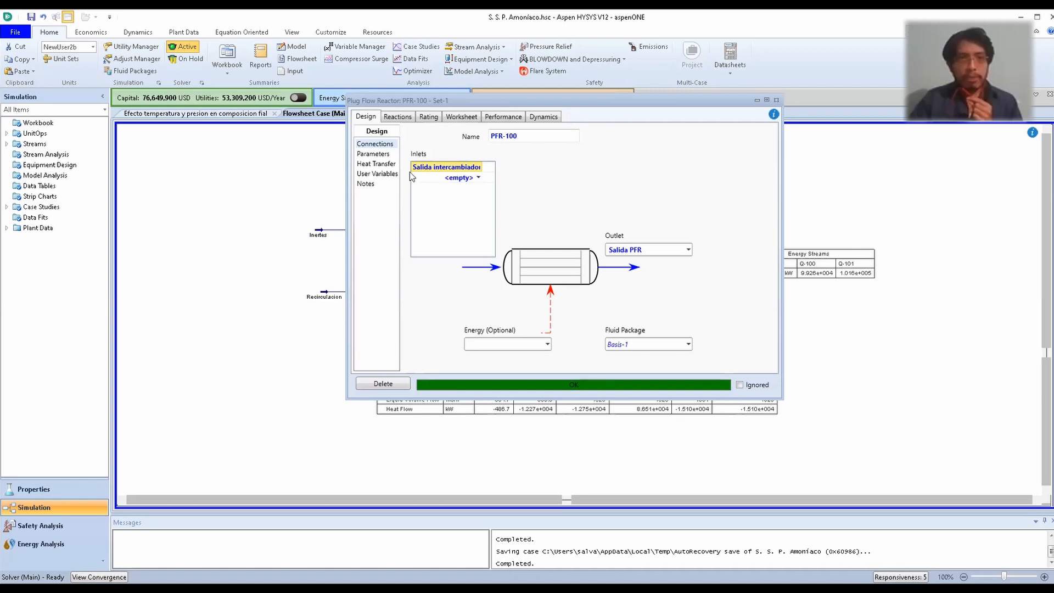
left_click(384, 154)
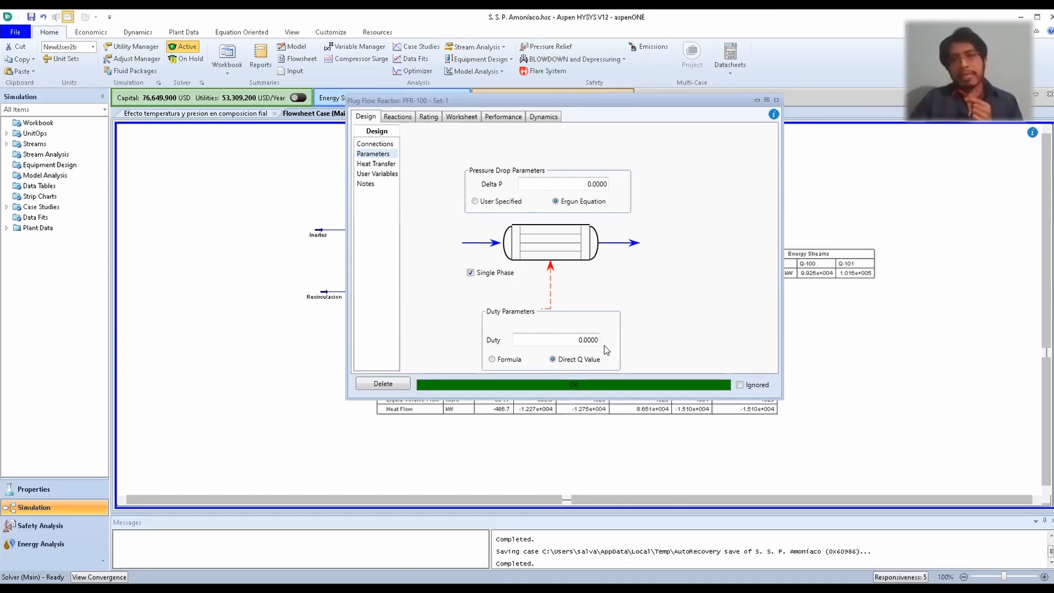
left_click(399, 120)
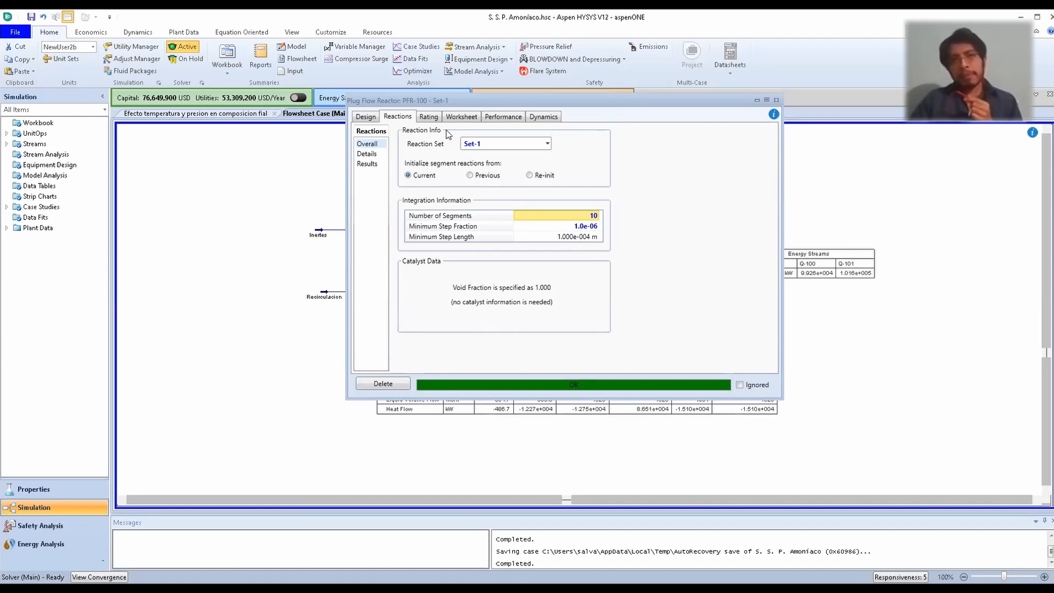
left_click(428, 119)
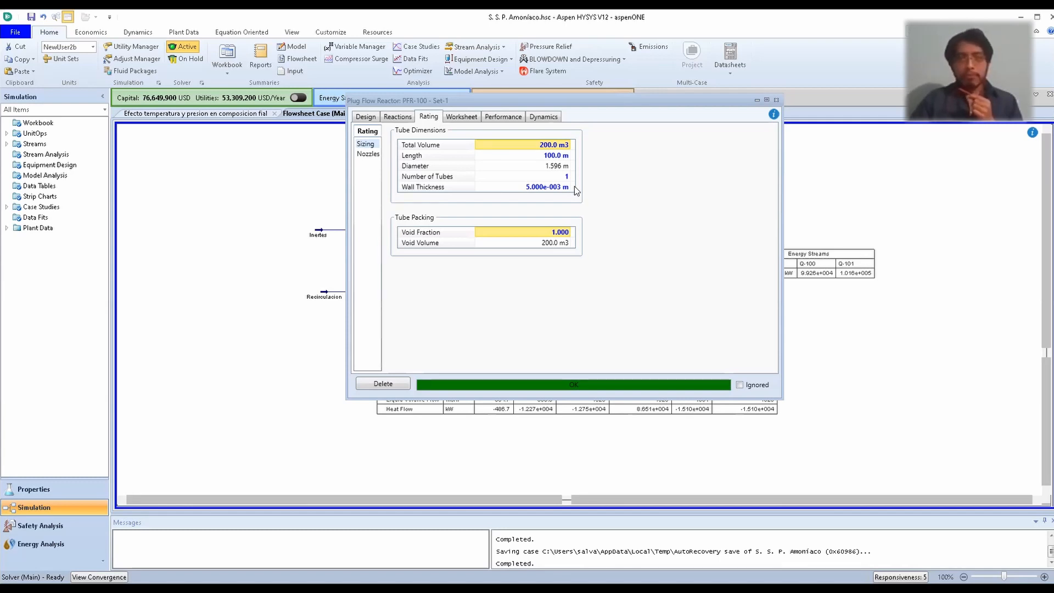
Plot the mole fraction profiles along the length of reactor PFR-100 and examine the ammonia curve.
left_click(509, 120)
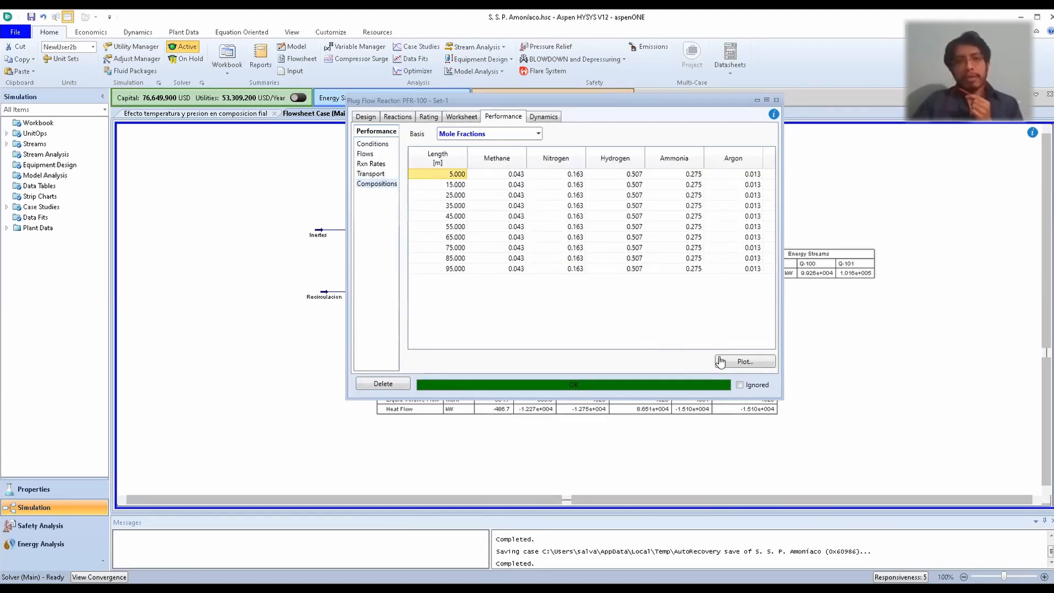
left_click(751, 363)
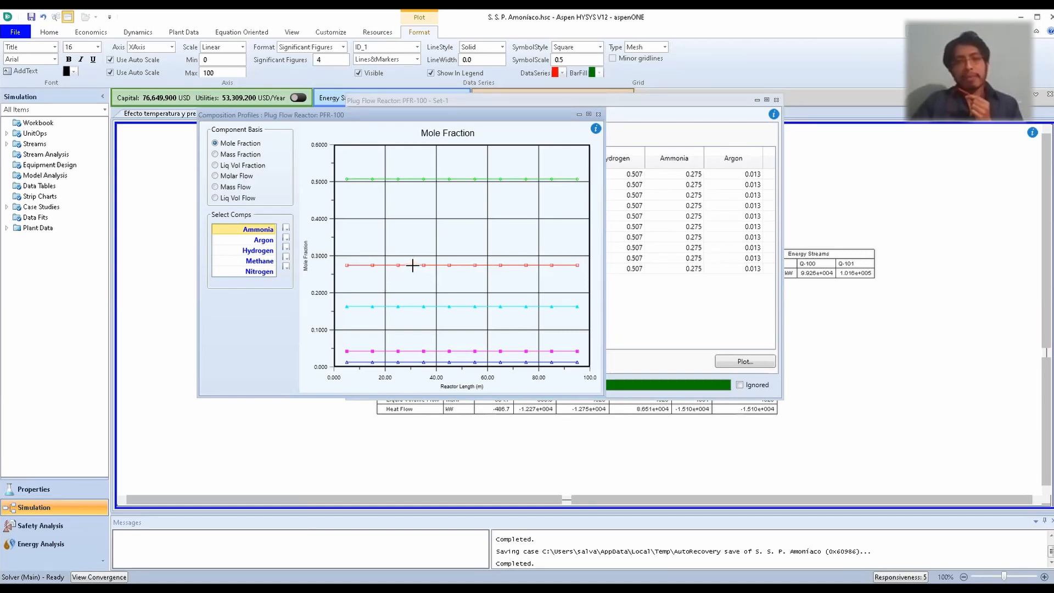
mouse_move(412, 265)
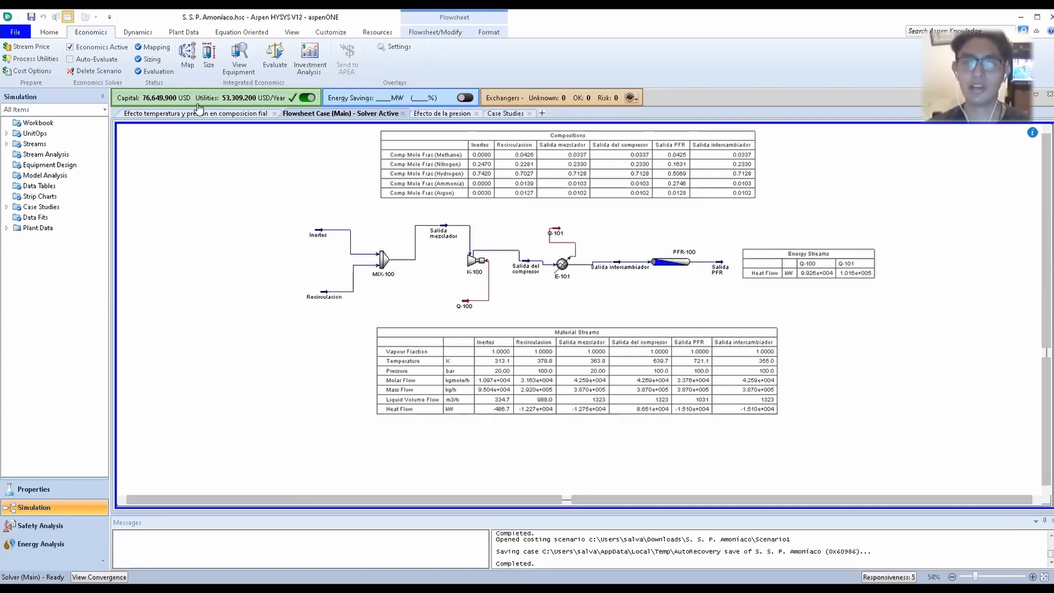
Map all unit operations for the economic analysis on the last mapping basis, with equipment sizing and cost evaluation enabled.
left_click(190, 62)
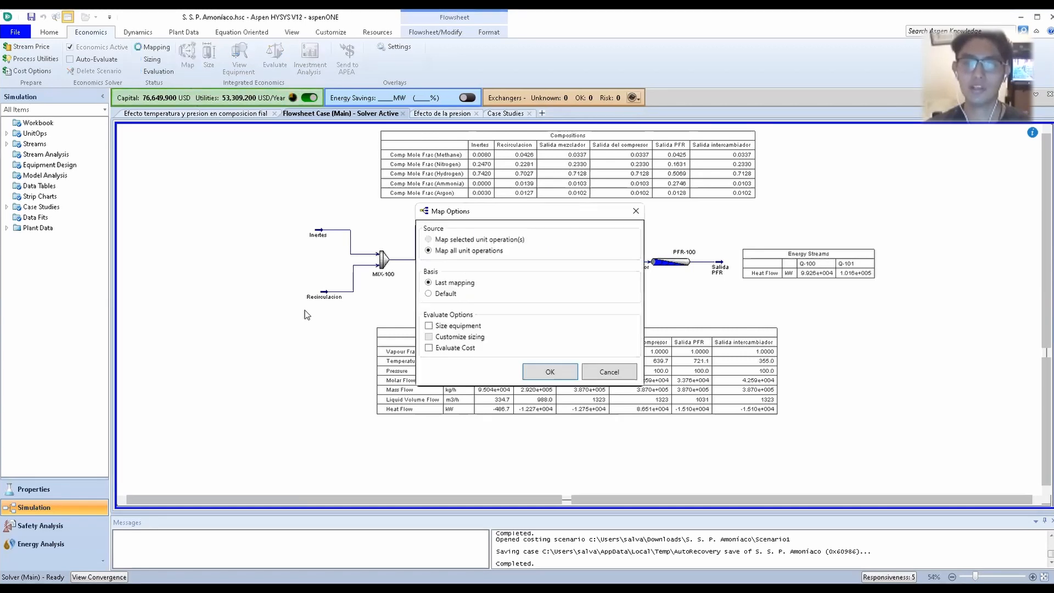
left_click(428, 326)
left_click(429, 347)
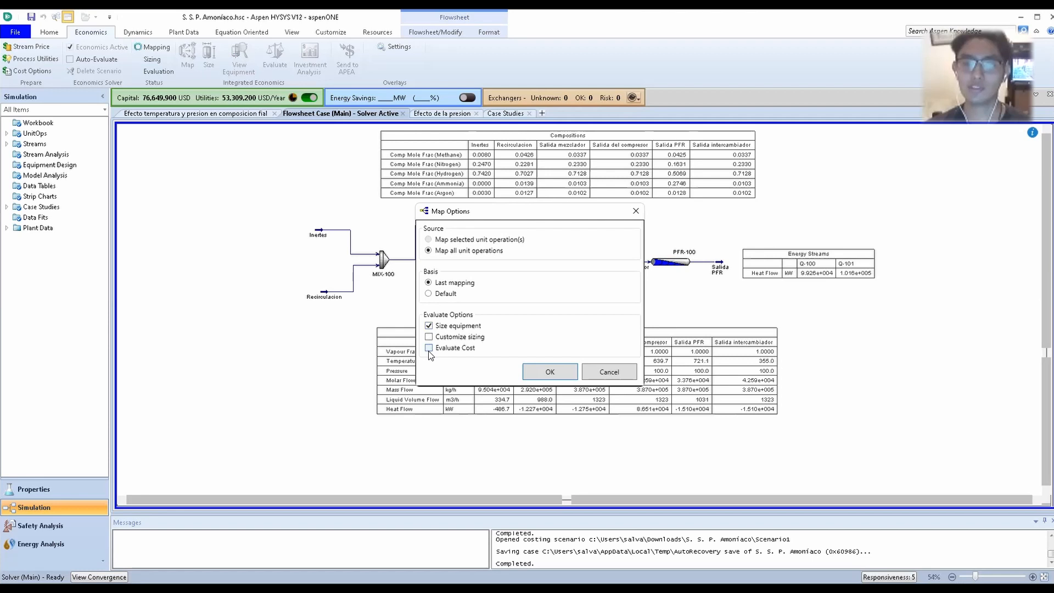
left_click(544, 372)
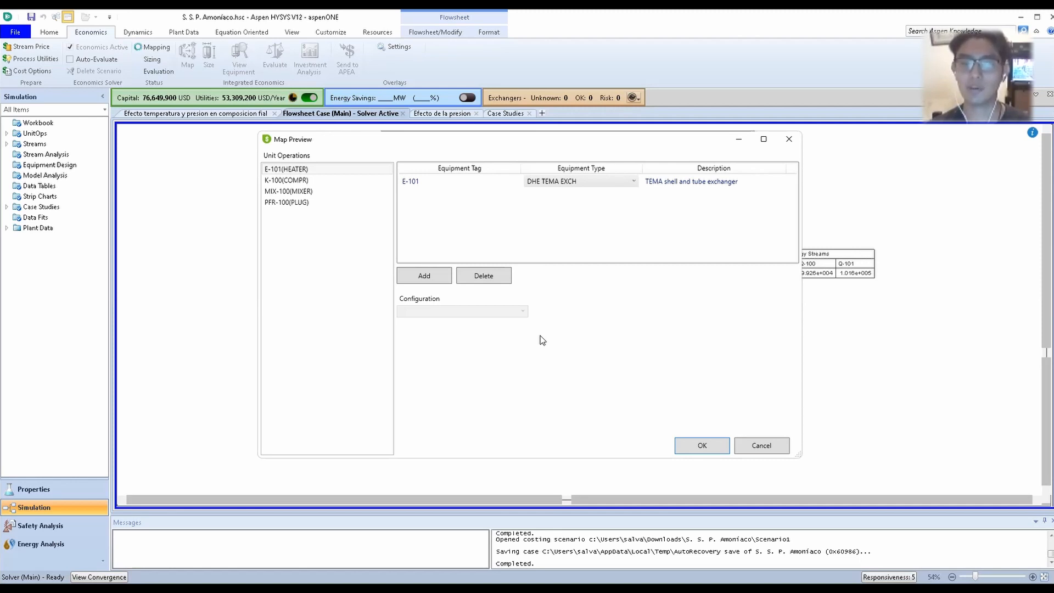
Review the equipment types mapped to the mixer, compressor, heater and plug flow reactor in the map preview.
left_click(289, 192)
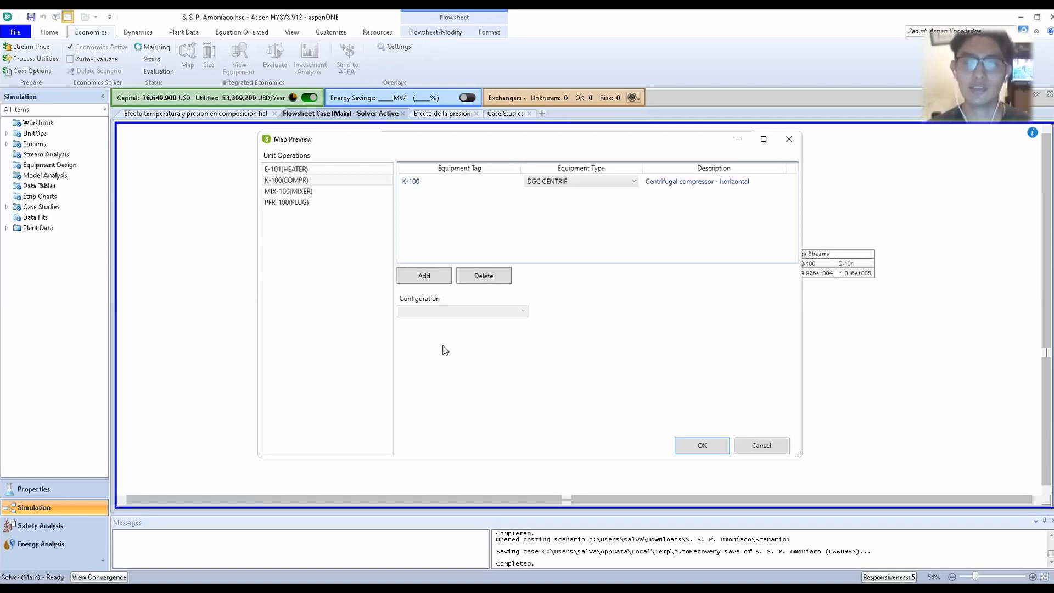
left_click(301, 182)
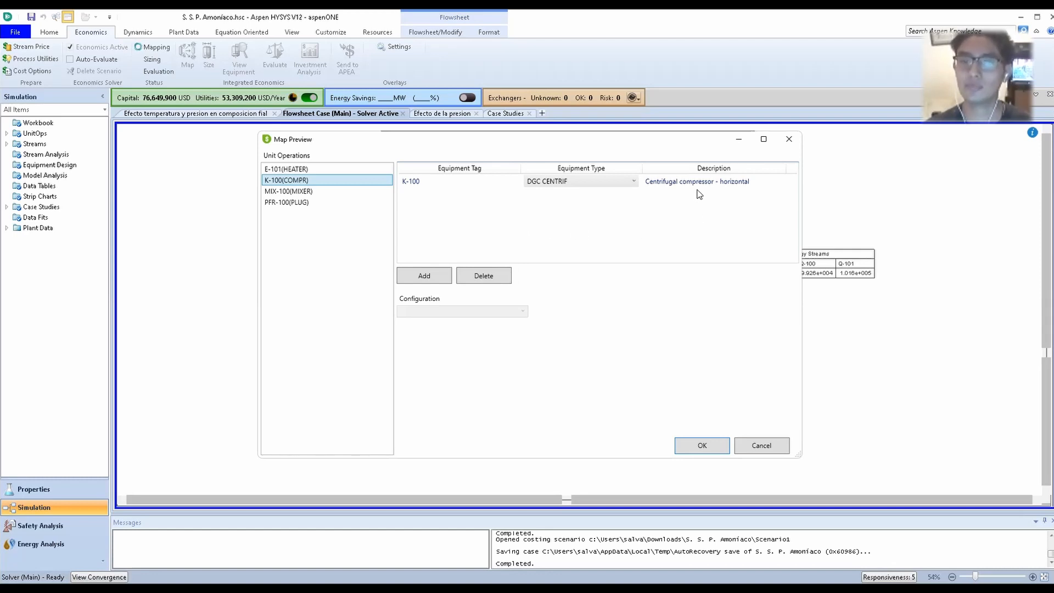
left_click(305, 170)
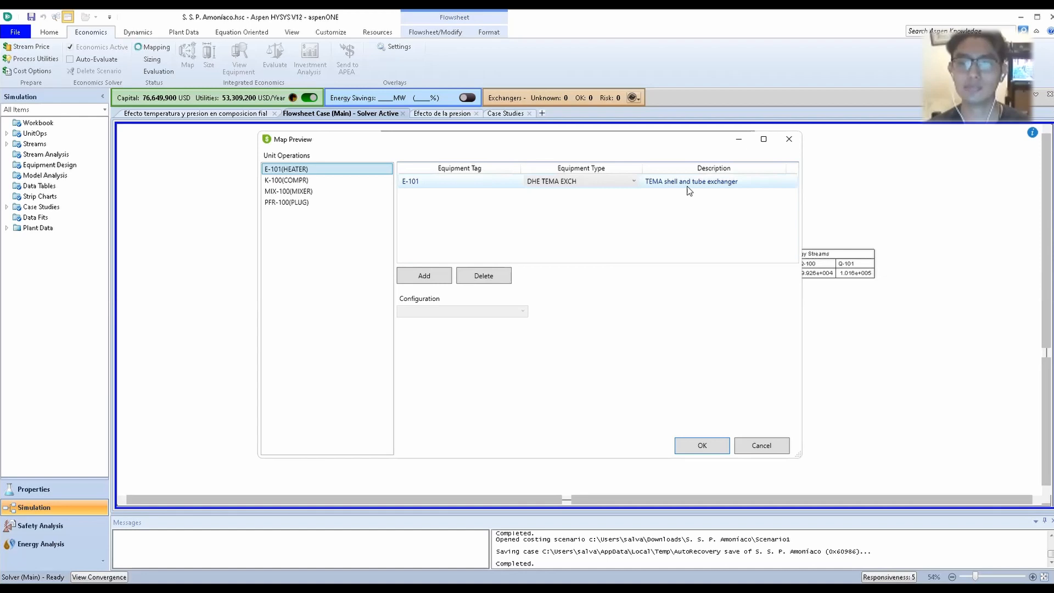
left_click(363, 202)
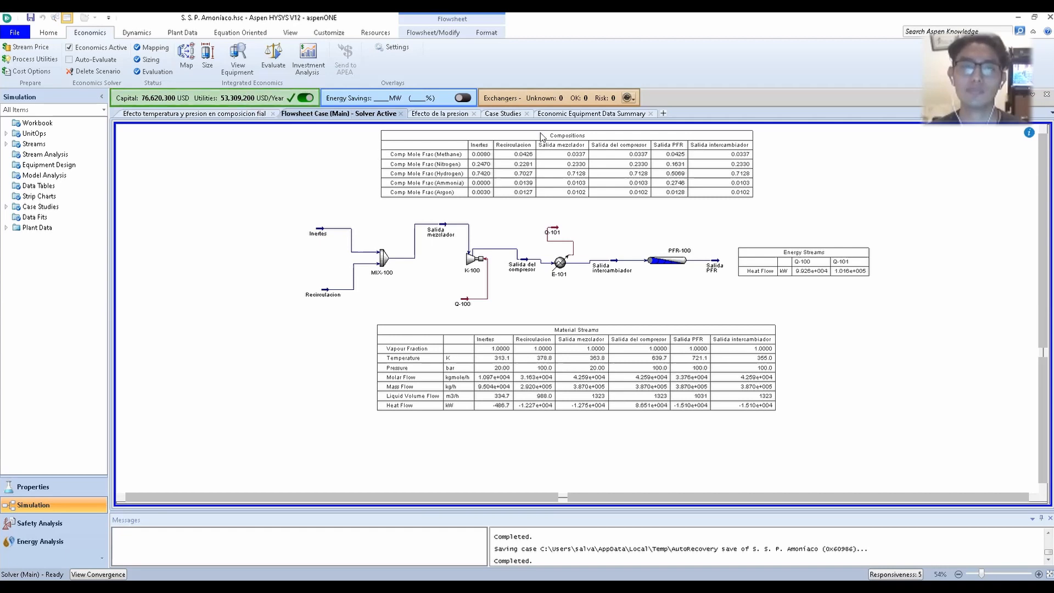
Examine the capital, operating, utilities and equipment costs in the summary of the economic equipment data.
left_click(560, 115)
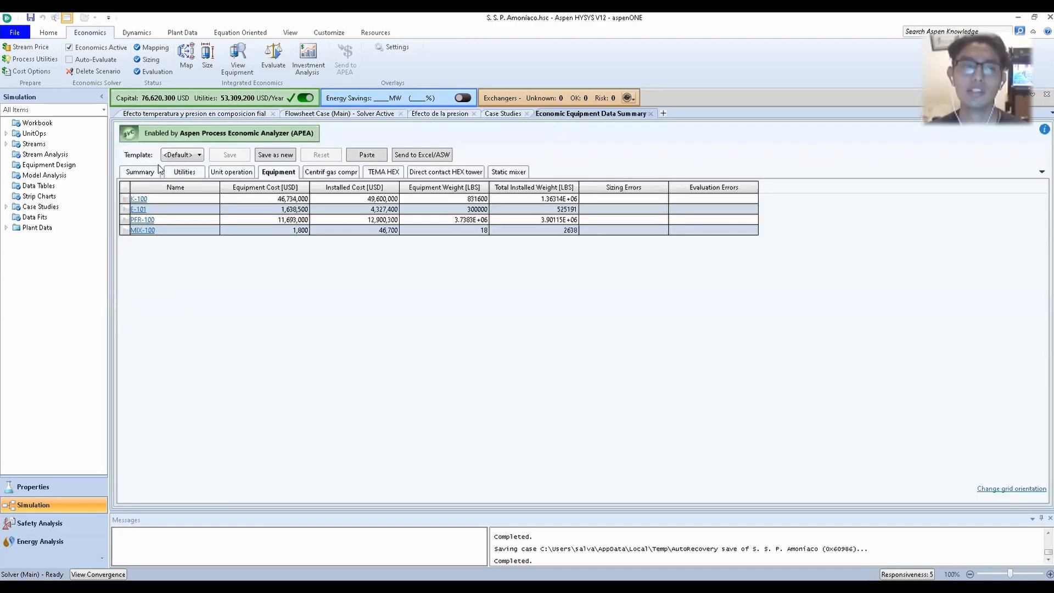
left_click(141, 172)
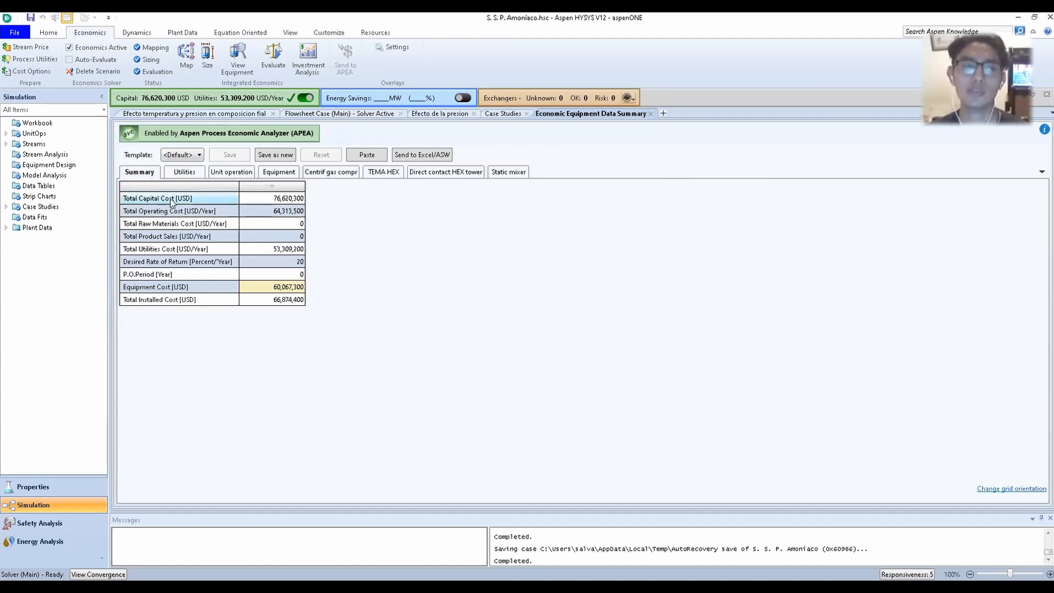
left_click(192, 214)
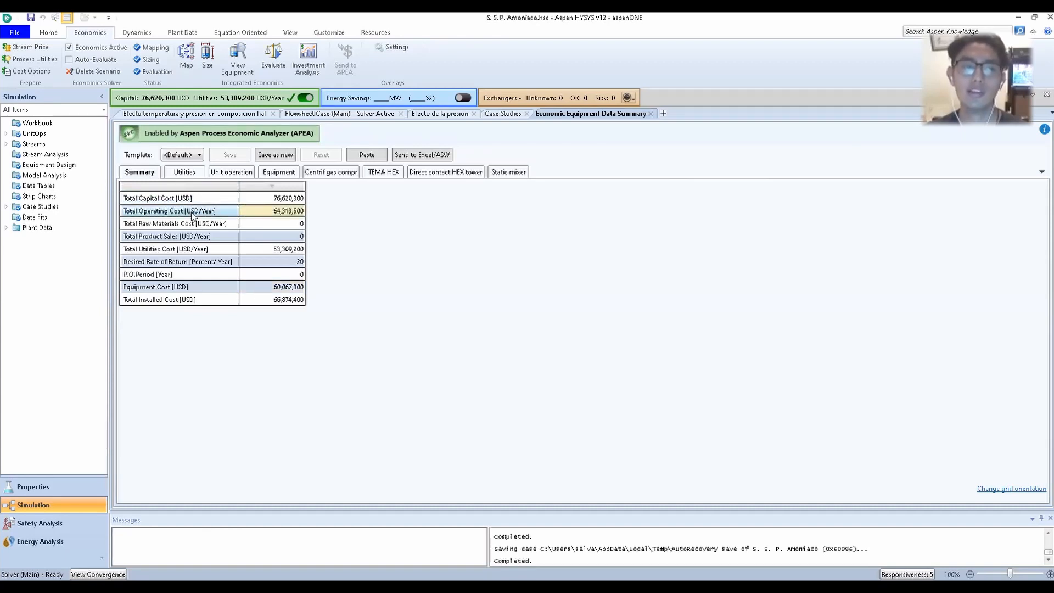
left_click(199, 249)
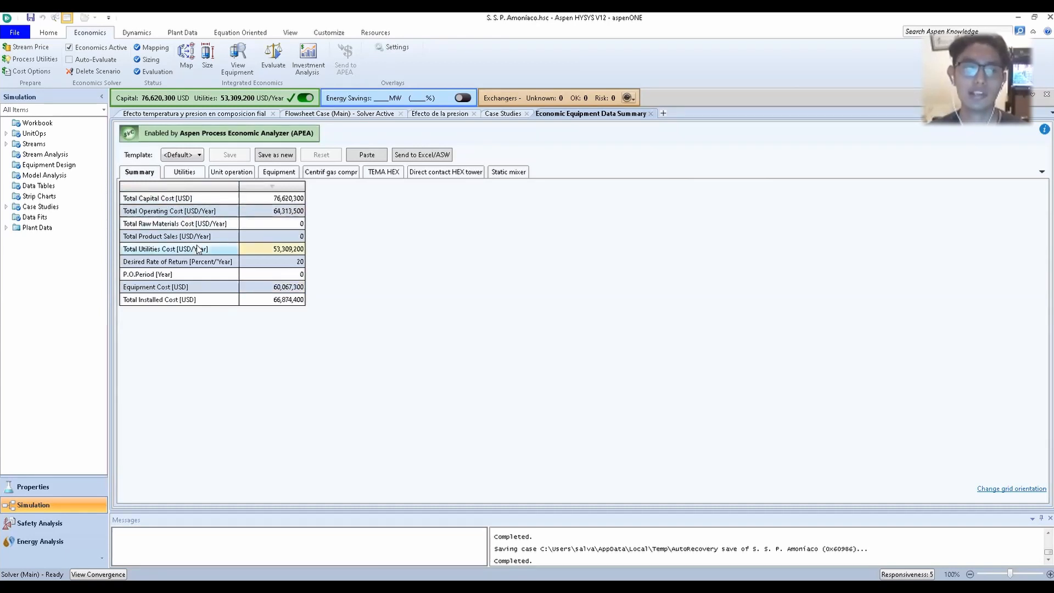
left_click(187, 285)
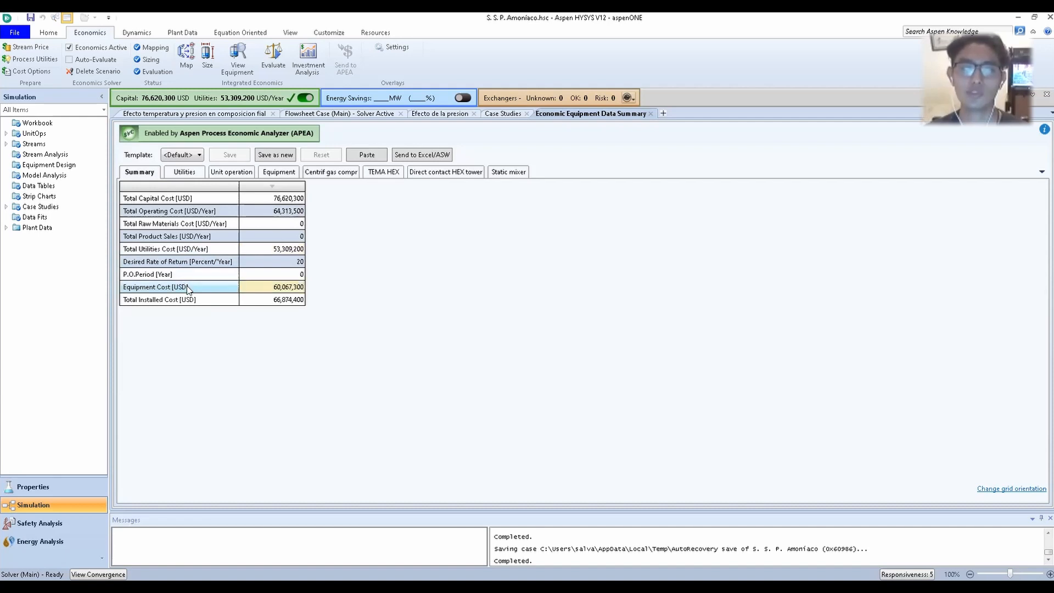
Compare the utility costs and the equipment and installed costs of each unit operation.
left_click(191, 174)
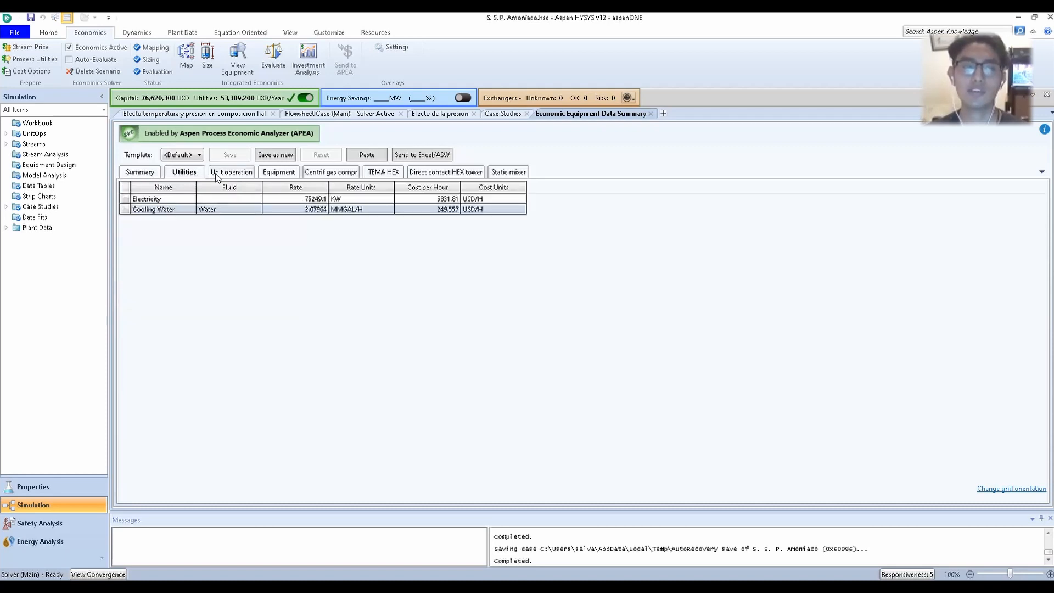
left_click(230, 174)
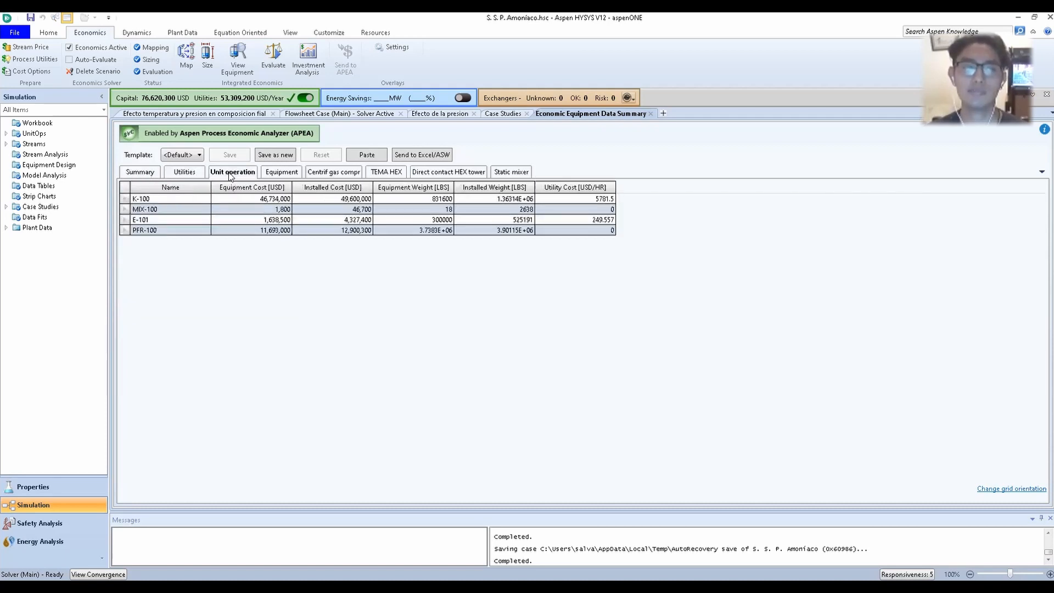
left_click(280, 172)
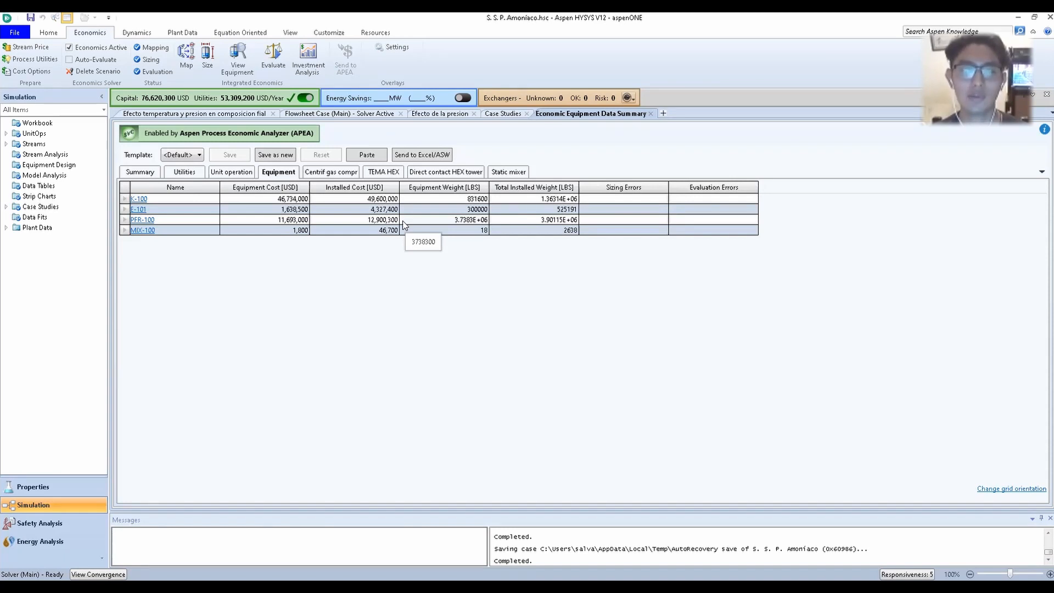
Check the number of identical items and the casing material in the sizing data of centrifugal compressor K-100.
left_click(340, 174)
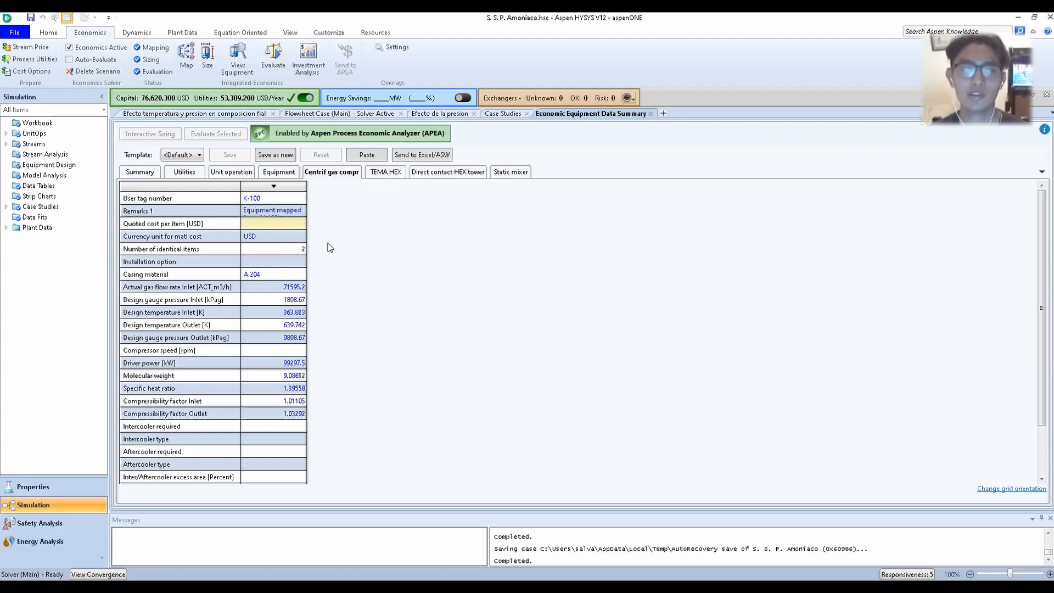
left_click(302, 249)
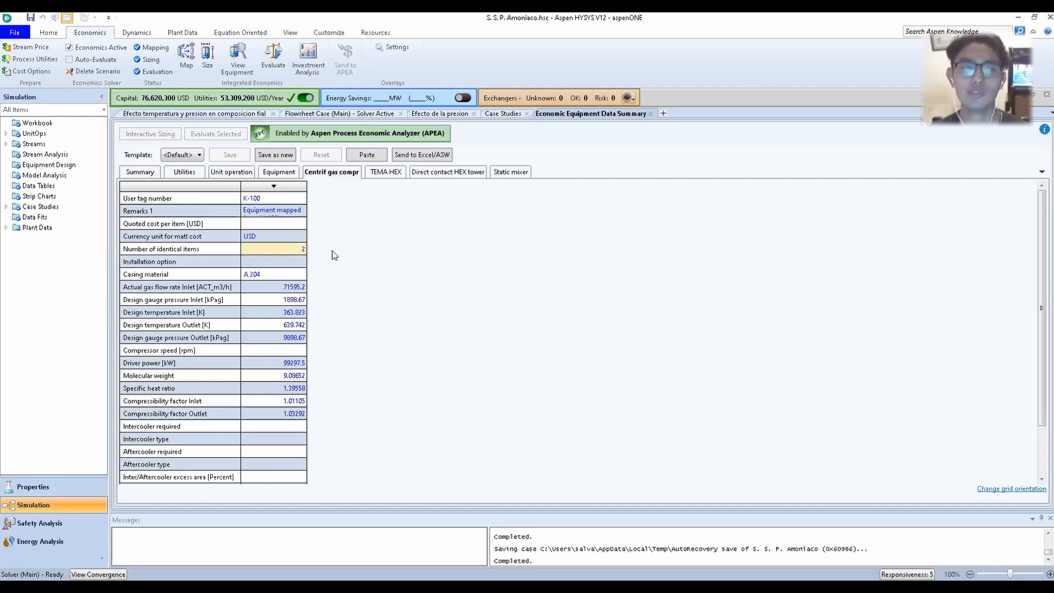
left_click(282, 276)
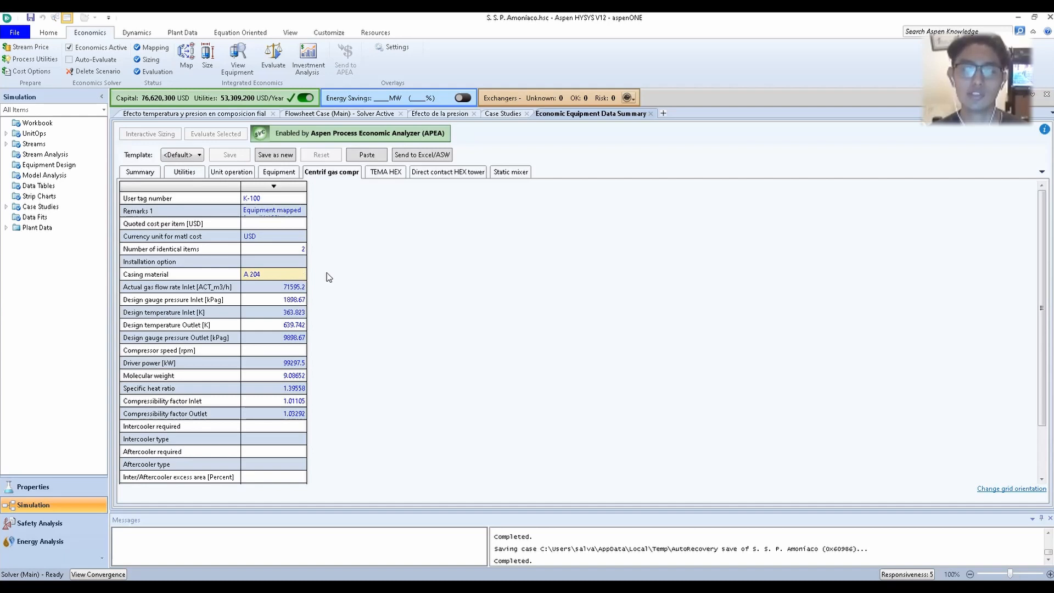
Examine the materials and design data of exchanger E-101, reactor PFR-100 and mixer MIX-100, and return to the cost summary.
left_click(390, 174)
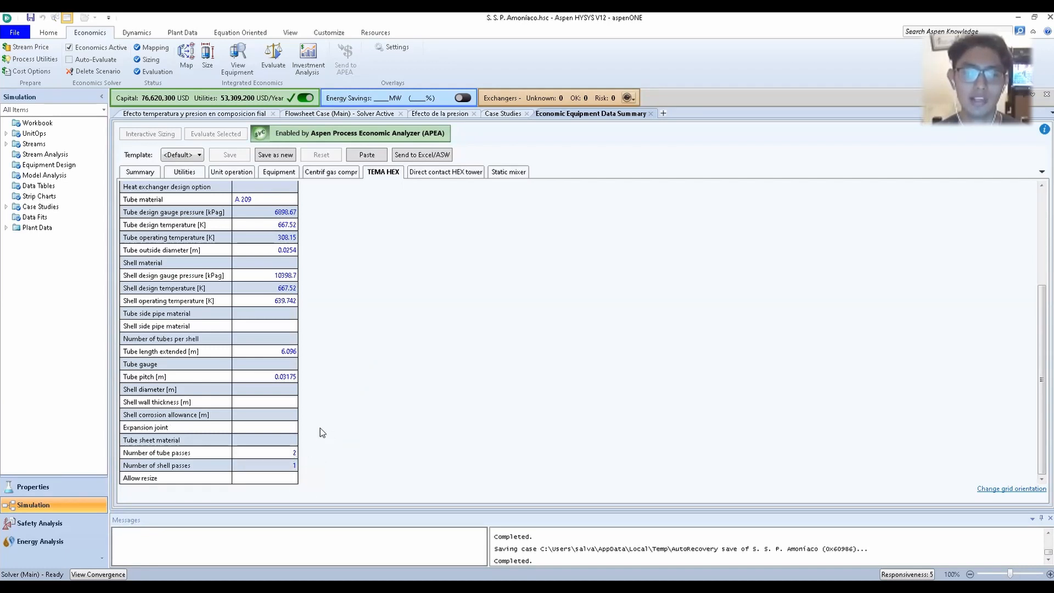
scroll(319, 427, "up", 4)
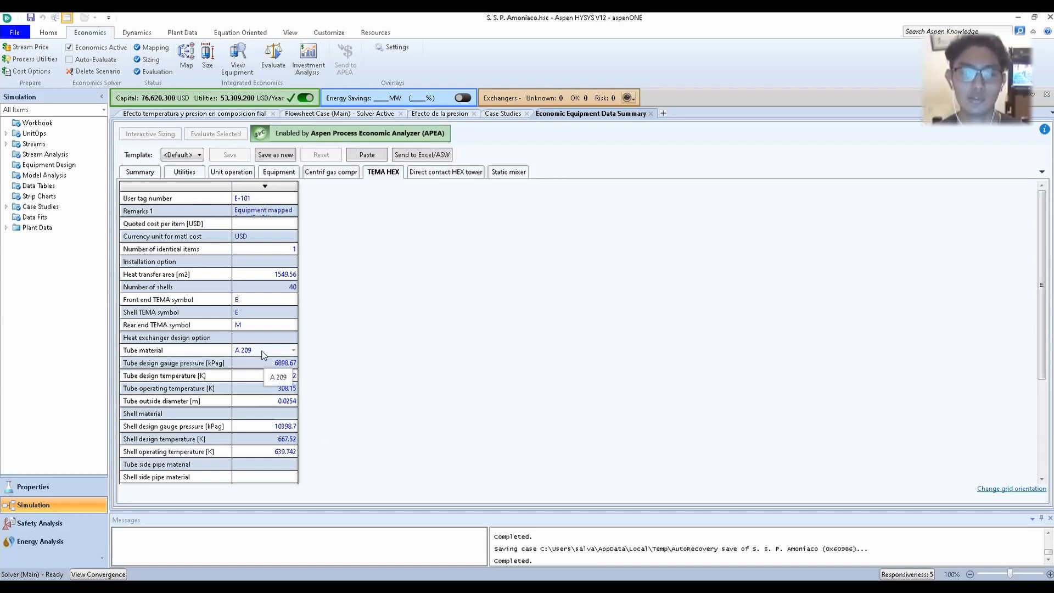
left_click(445, 175)
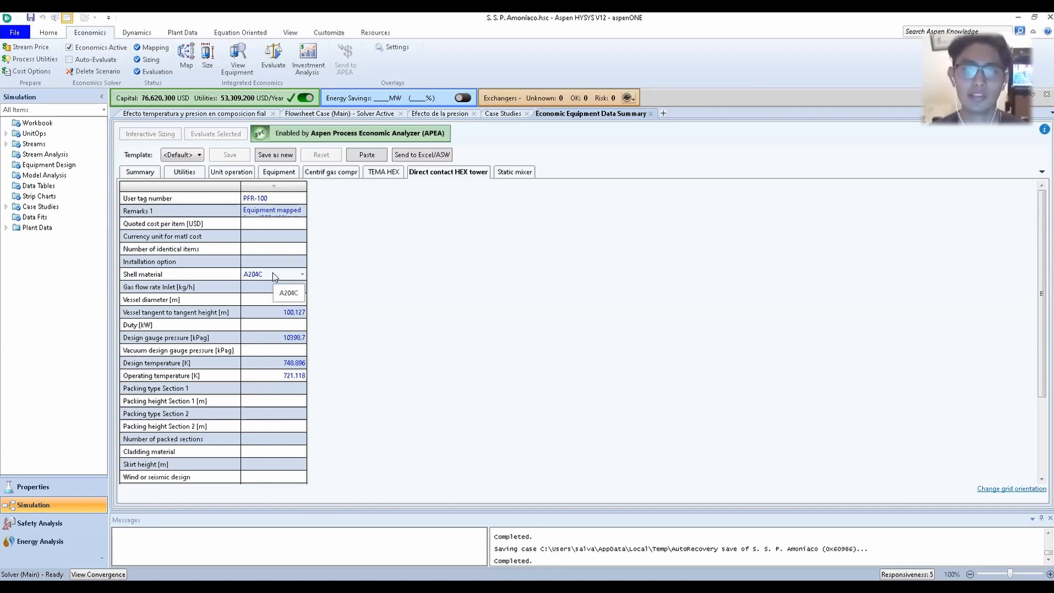
left_click(514, 173)
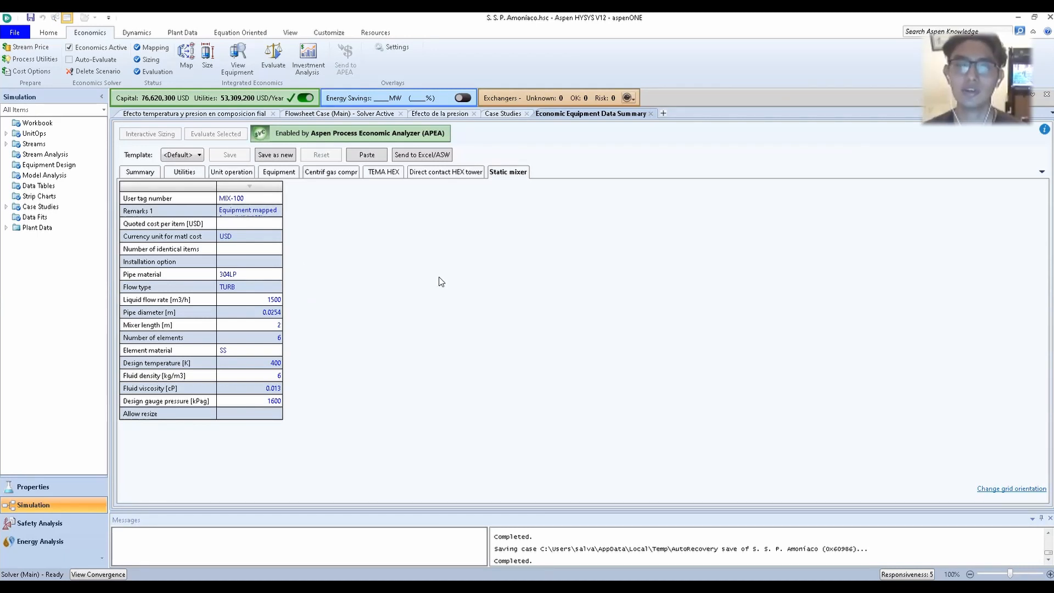
left_click(138, 174)
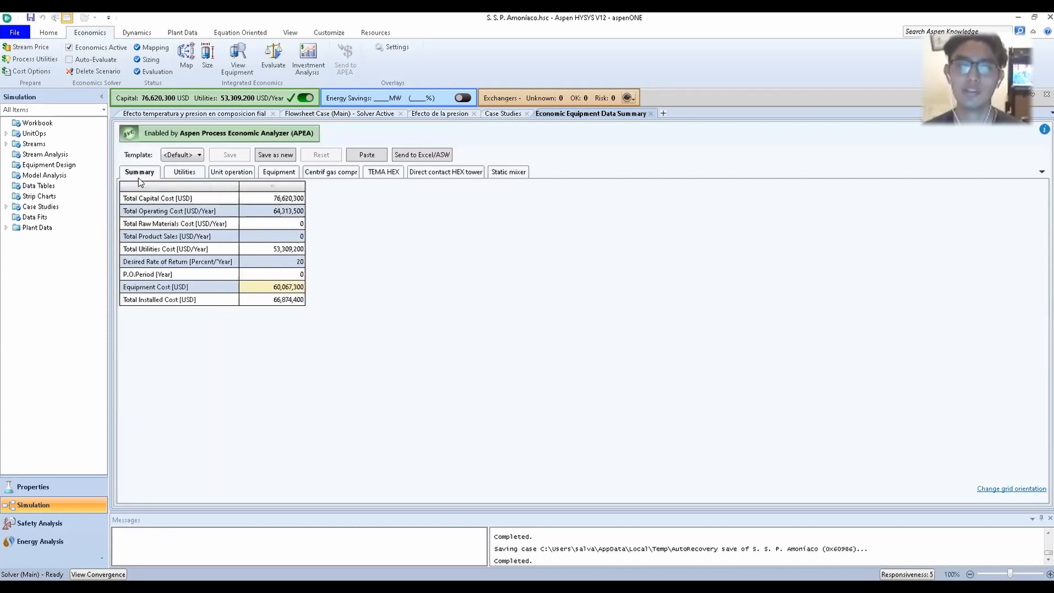